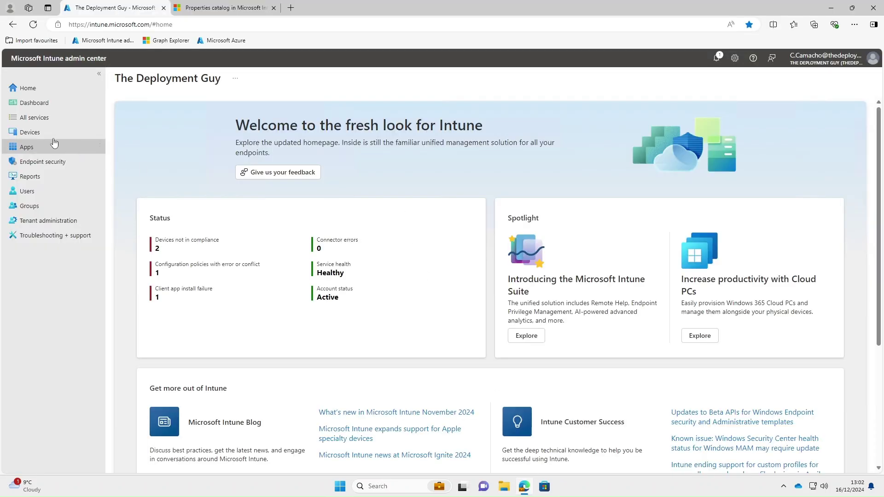
# Open the Resource explorer of the Windows device DESKTOP-AQE3R7A
pyautogui.click(33, 137)
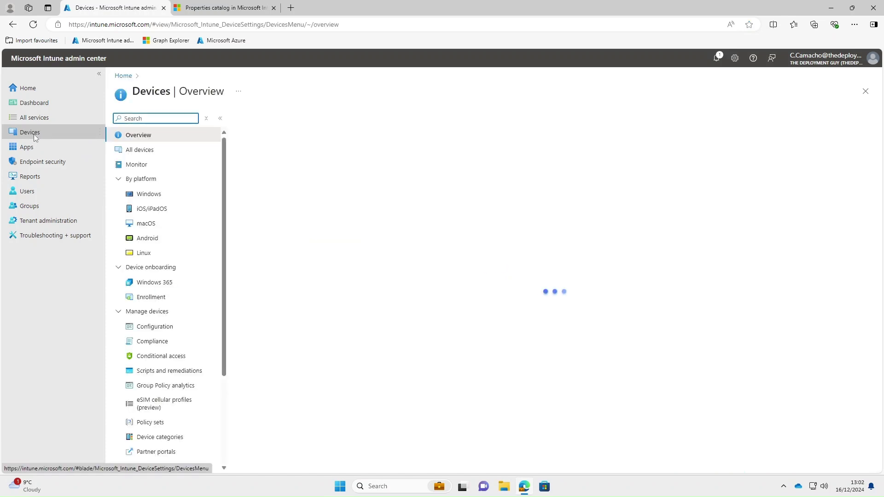
pyautogui.click(149, 195)
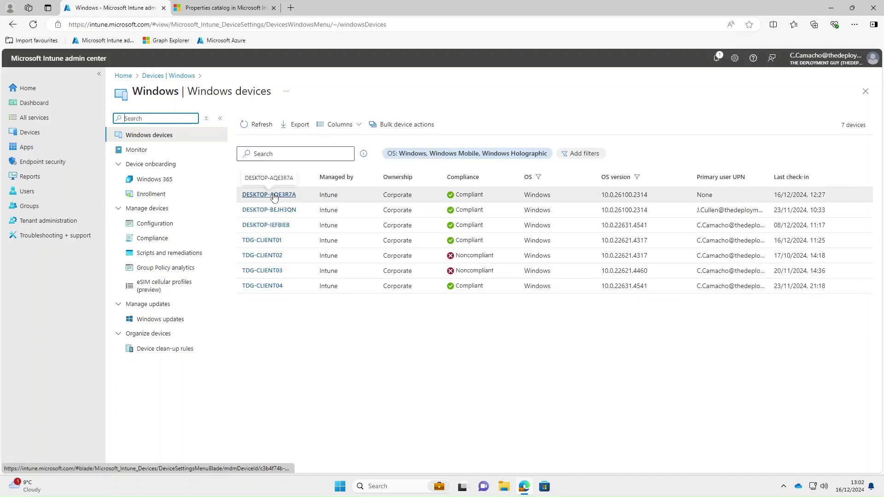
pyautogui.click(274, 196)
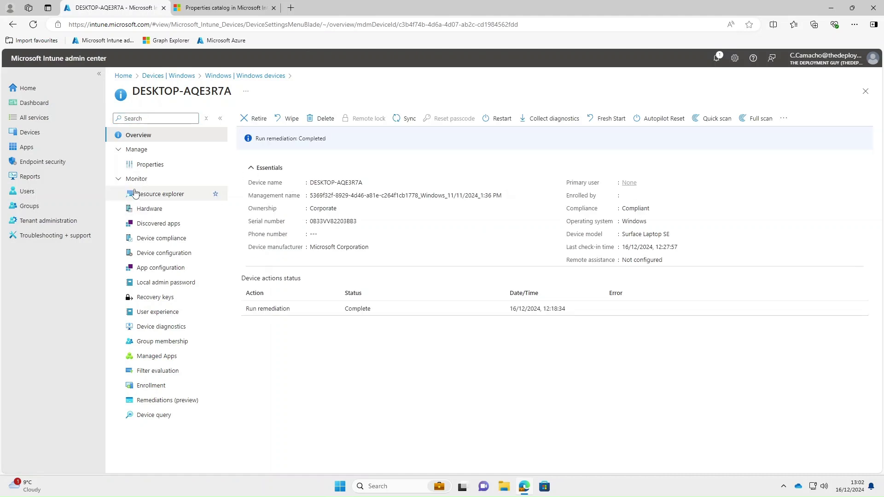
pyautogui.click(158, 197)
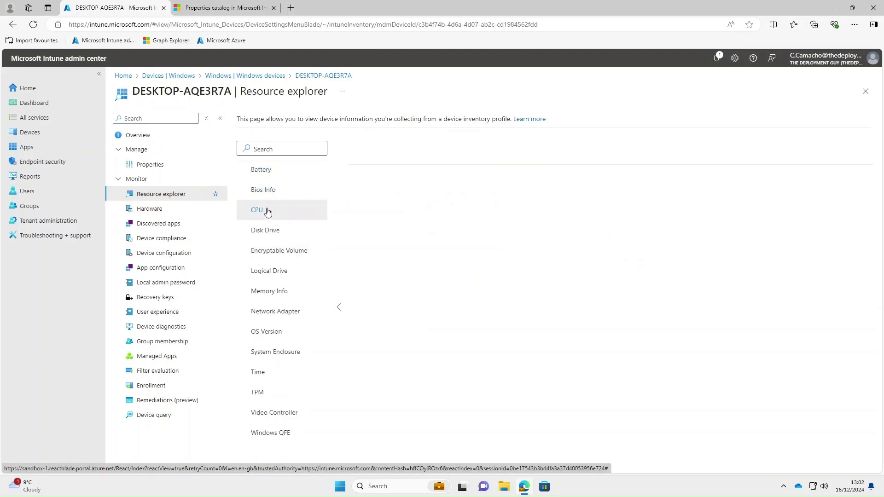
# Check the device's collected inventory data for Battery, Bios Info, CPU and Disk Drive
pyautogui.click(258, 171)
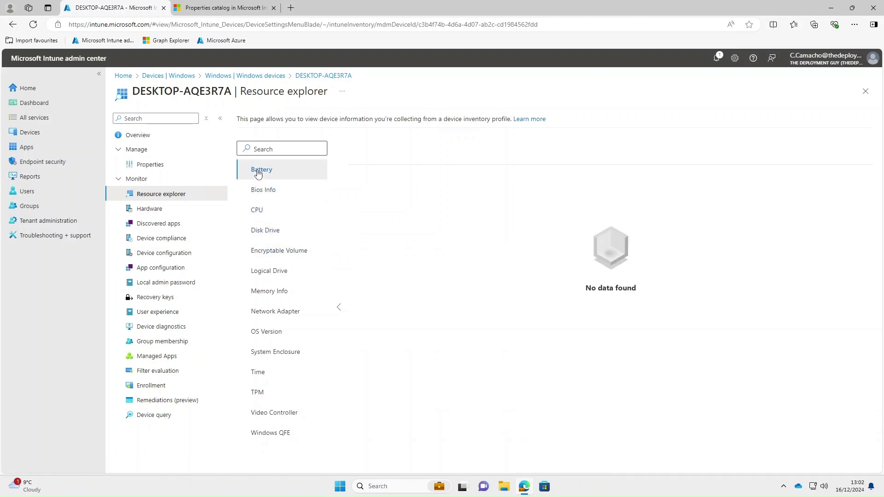
pyautogui.click(266, 190)
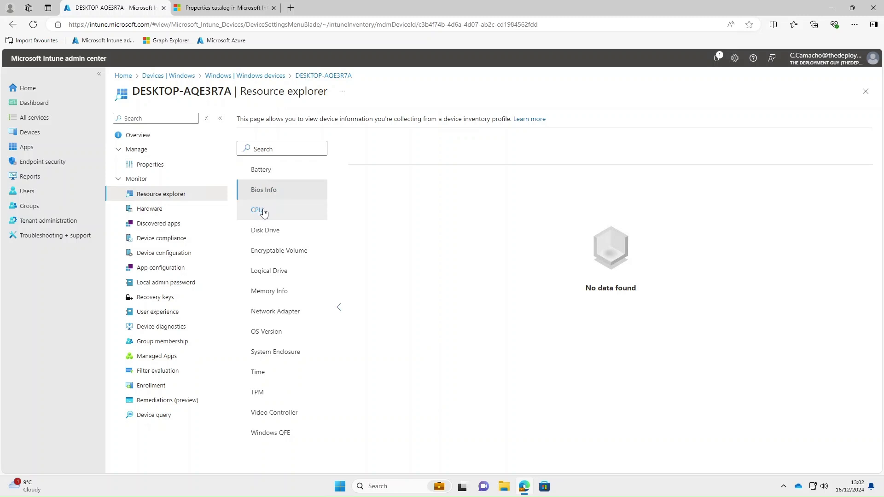
pyautogui.click(263, 212)
pyautogui.click(262, 227)
pyautogui.moveTo(648, 297); pyautogui.dragTo(585, 303)
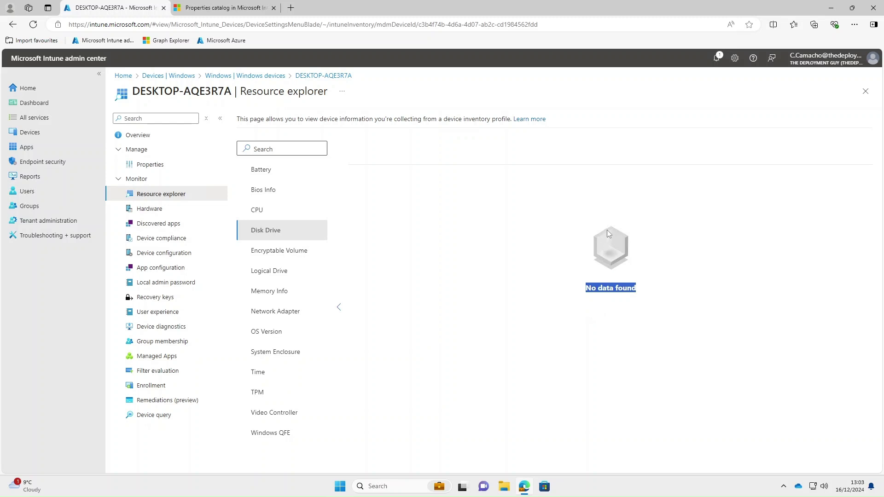
# Open the linked Properties catalog documentation and read the prerequisites, supported platforms and profile creation instructions
pyautogui.click(528, 119)
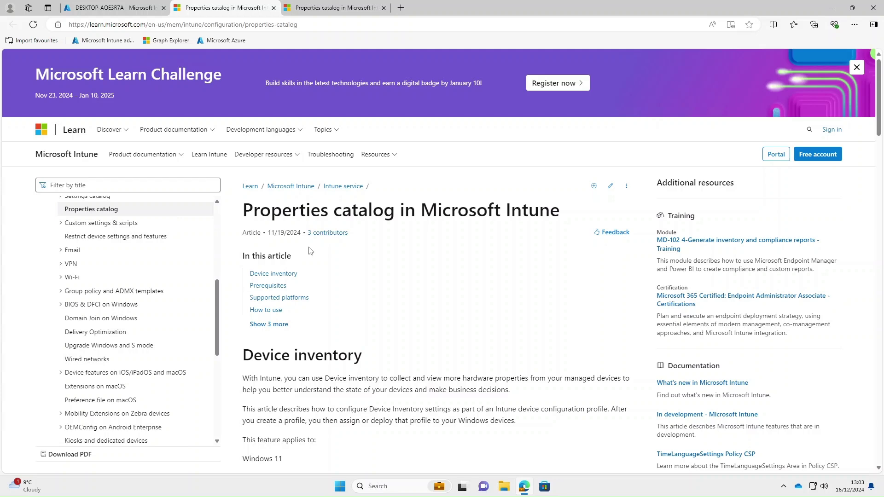
pyautogui.scroll(-1, 309, 250)
pyautogui.scroll(-5, 310, 251)
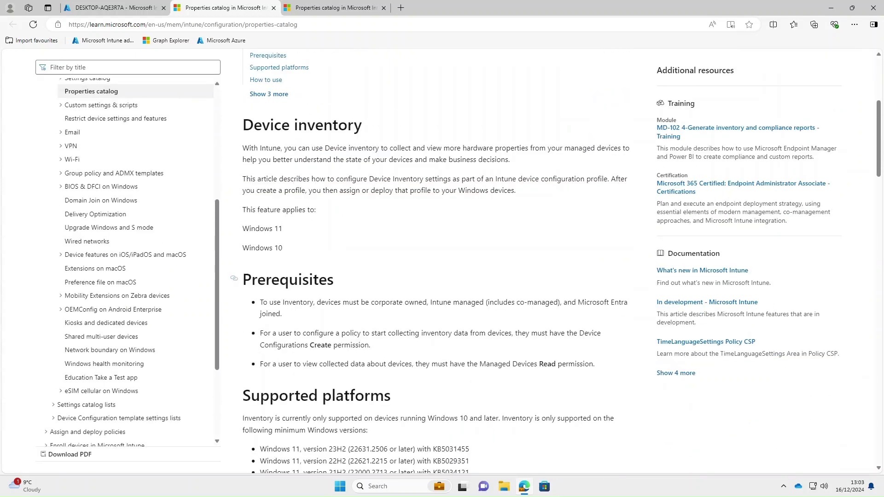
pyautogui.scroll(-2, 325, 290)
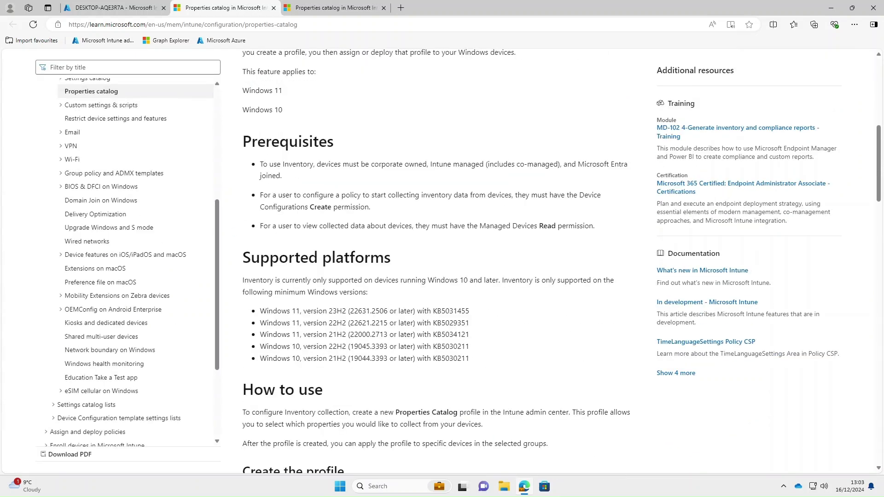
pyautogui.scroll(-3, 320, 298)
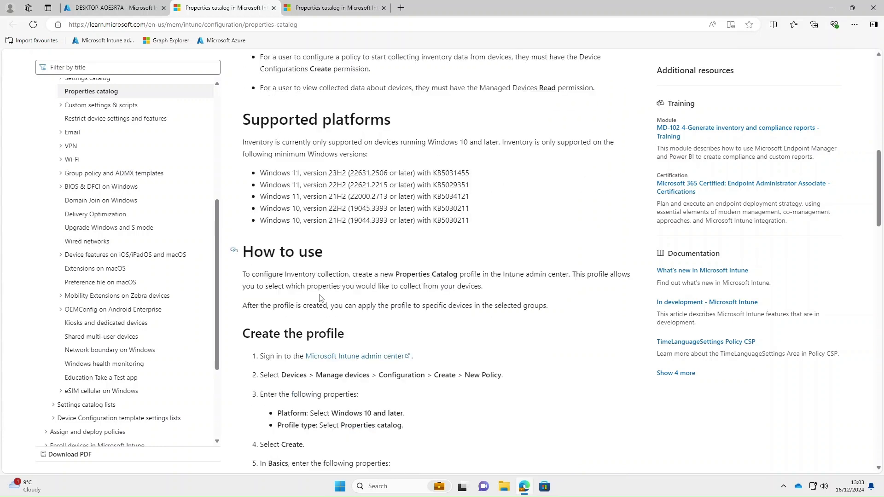
pyautogui.scroll(-4, 345, 295)
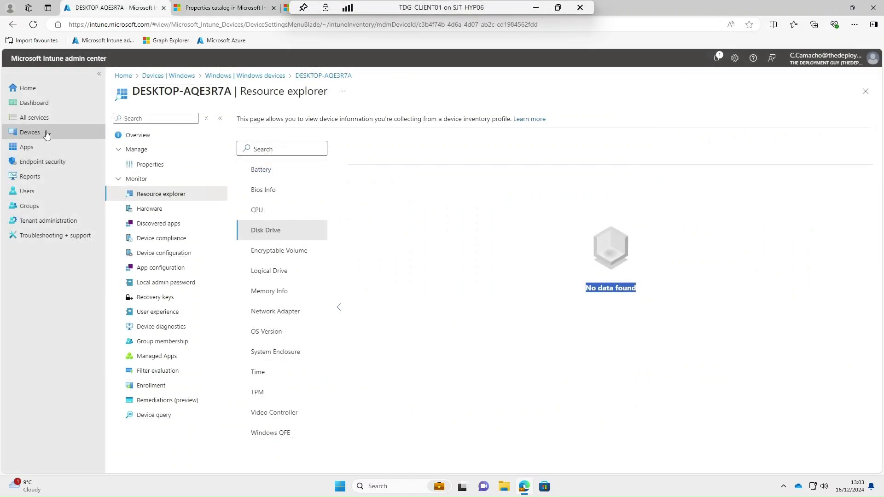
# Start a new configuration policy for Windows devices in the Intune admin center
pyautogui.click(44, 133)
pyautogui.click(149, 195)
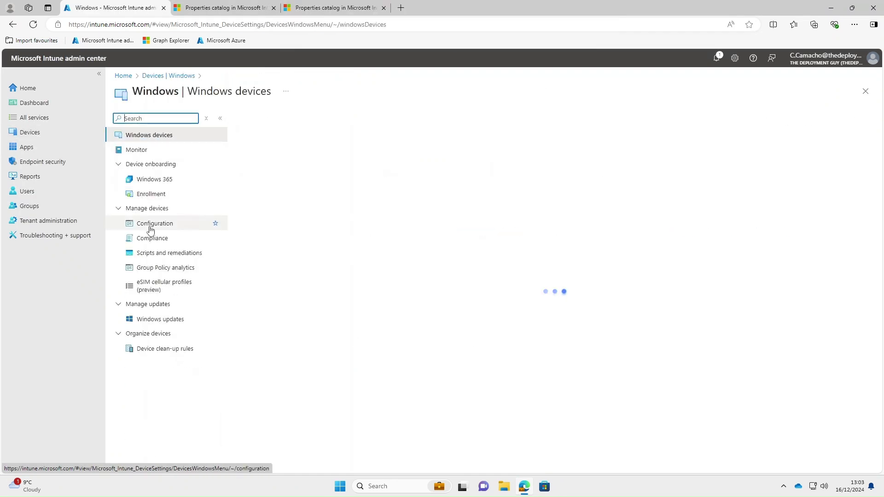
pyautogui.click(150, 228)
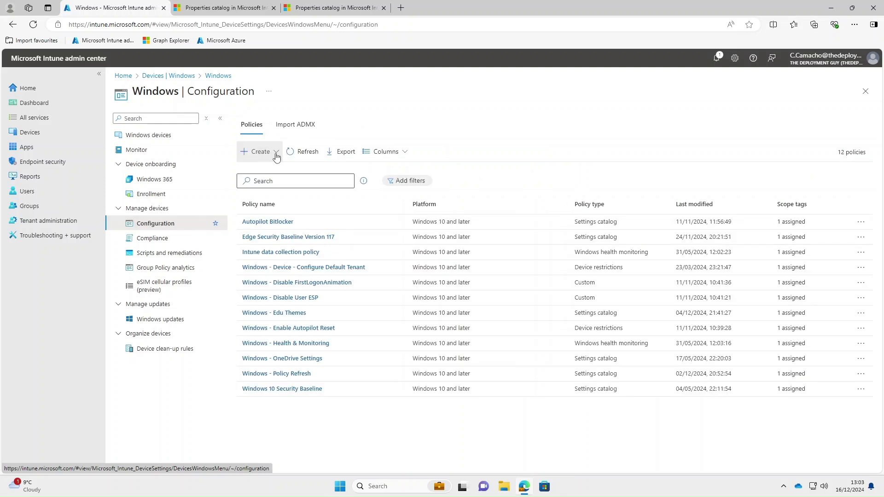
pyautogui.click(275, 154)
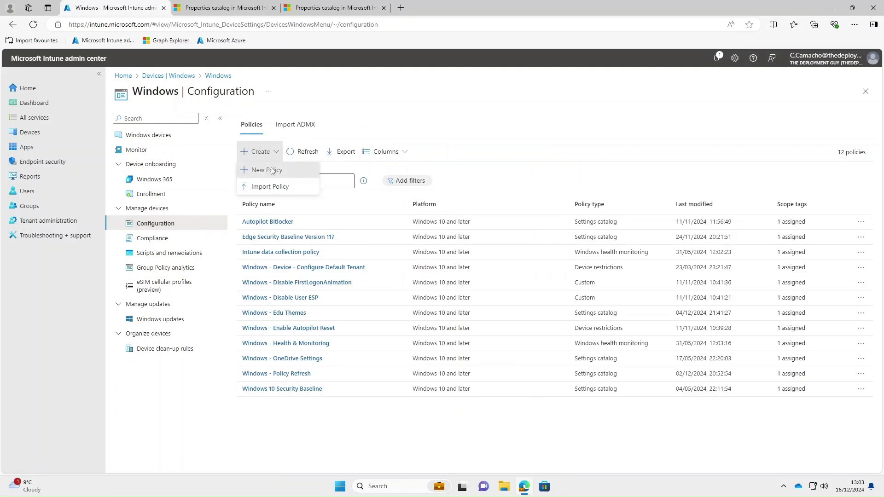
pyautogui.click(272, 171)
# Create a profile for the platform Windows 10 and later with the Properties catalog profile type
pyautogui.click(634, 122)
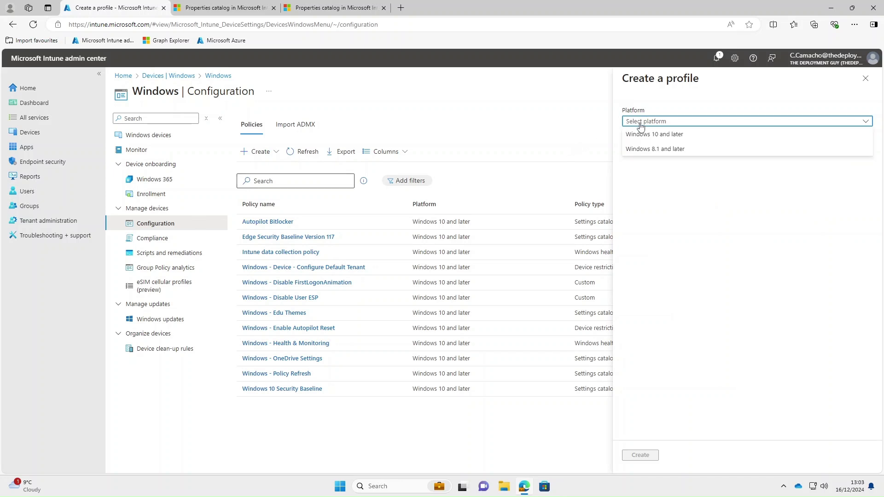
pyautogui.click(662, 136)
pyautogui.click(651, 150)
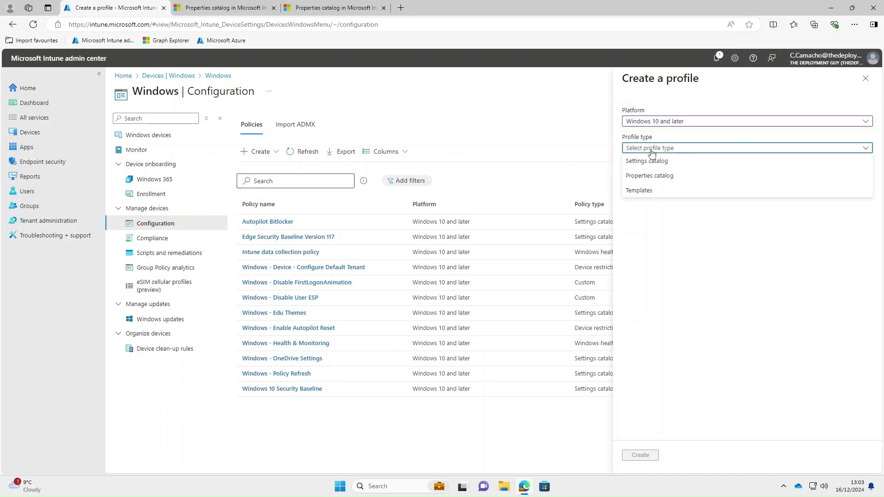
pyautogui.click(641, 177)
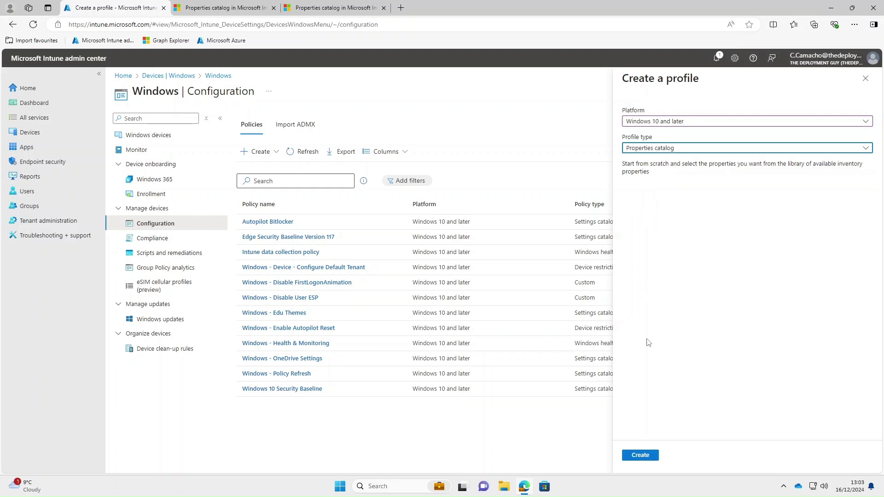
pyautogui.click(639, 456)
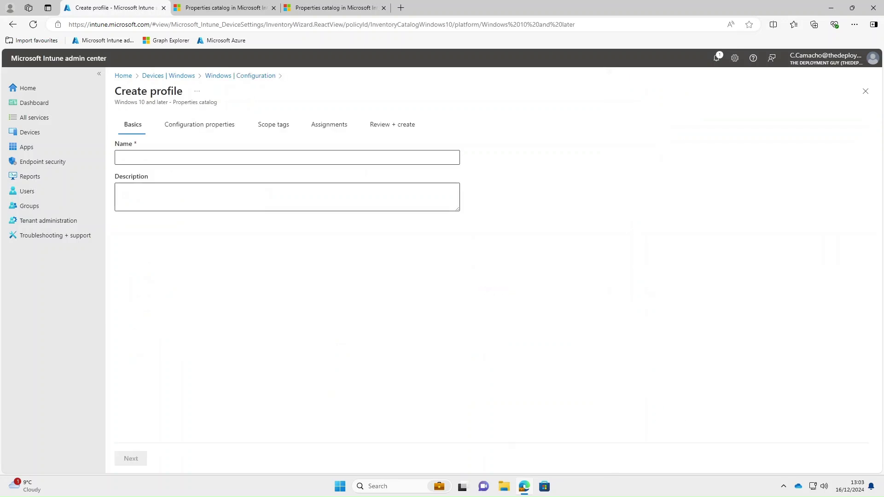
# Name the profile "Windows - Device Inventory" and continue to its configuration properties
pyautogui.click(119, 158)
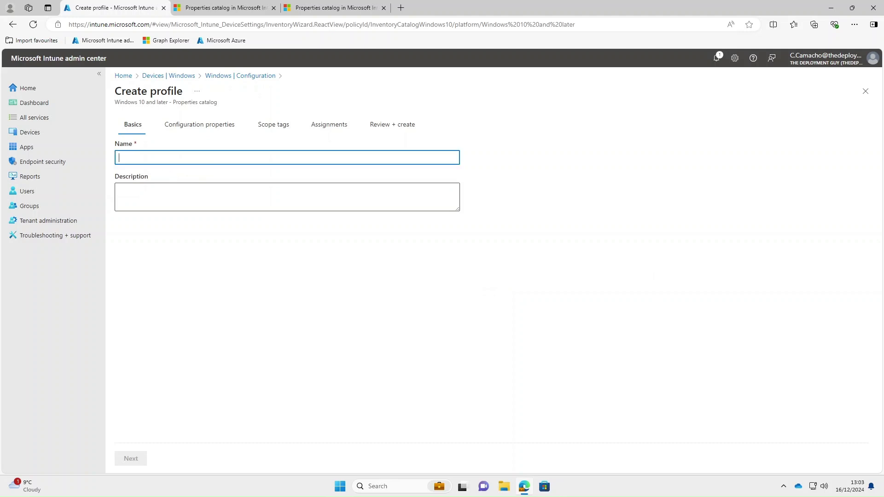
pyautogui.write('Windows - Device Inventory')
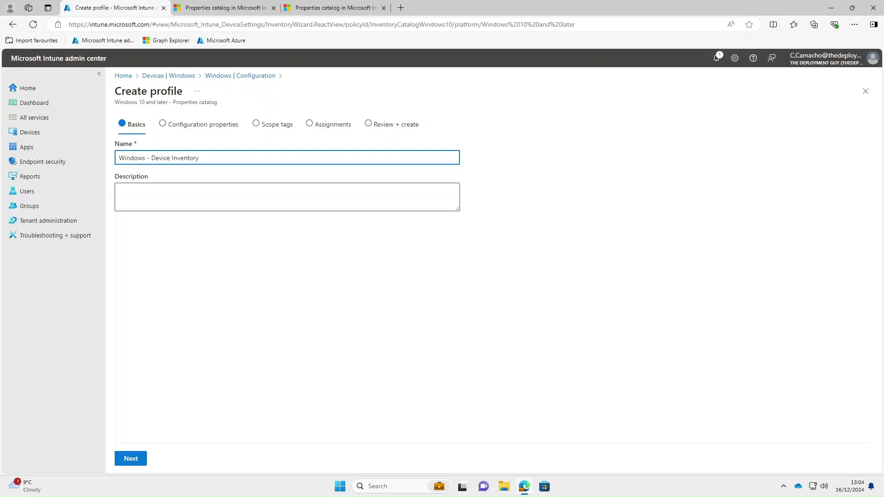
pyautogui.click(131, 460)
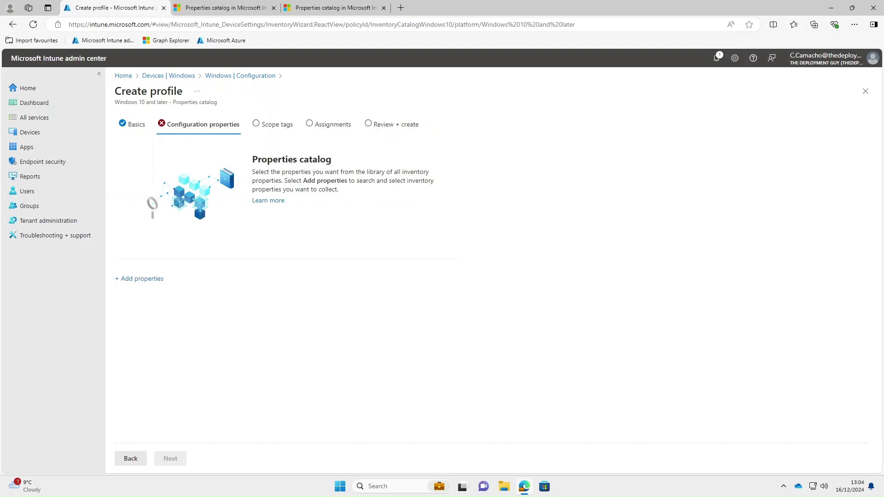
# Add inventory properties to the profile, selecting the whole Battery, Bios Info, CPU and Disk Drive categories
pyautogui.click(137, 279)
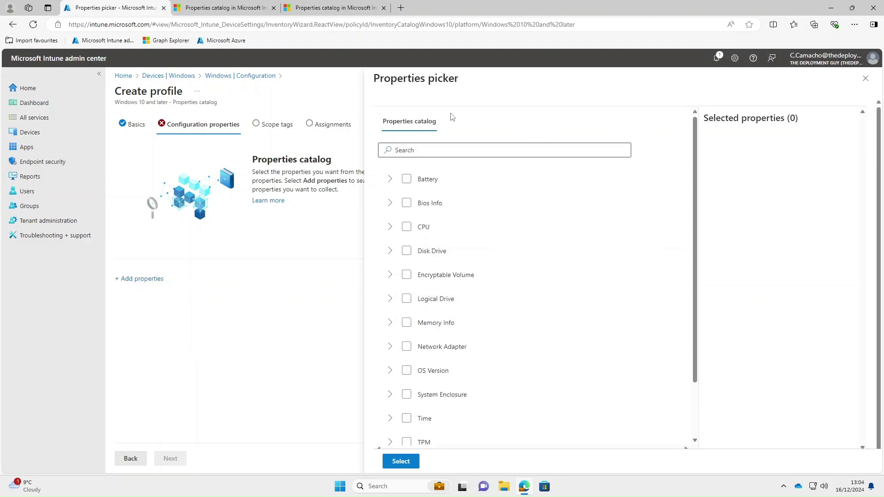
pyautogui.click(406, 179)
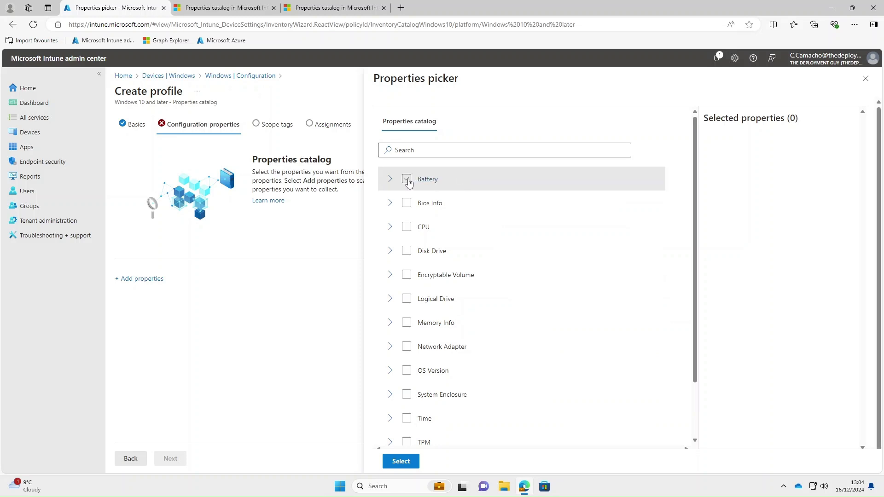
pyautogui.click(406, 203)
pyautogui.click(407, 227)
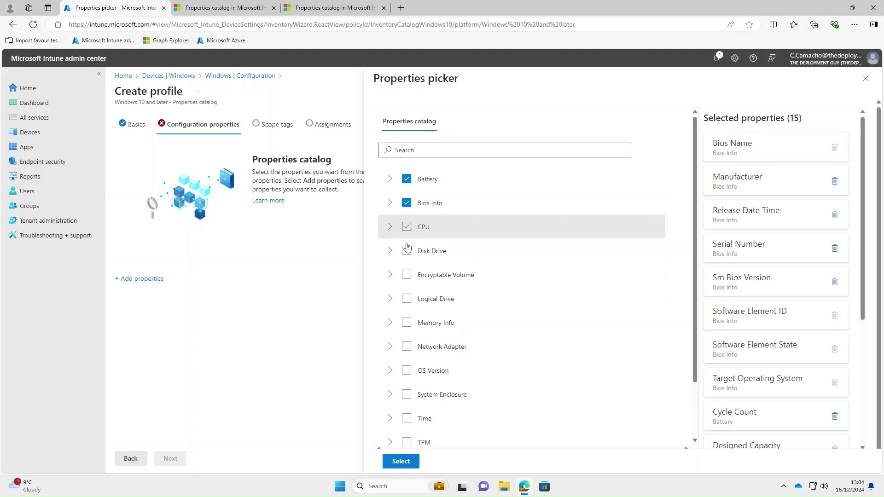
pyautogui.click(407, 251)
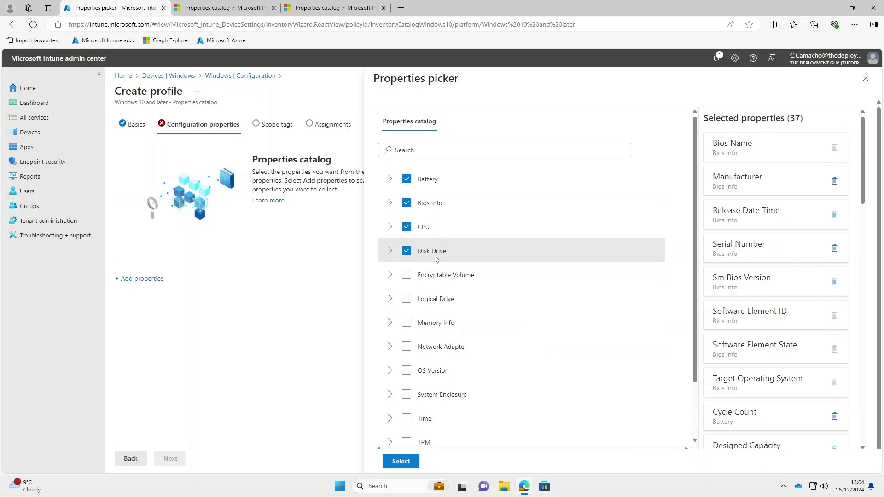
# Review the individual Disk Drive properties, deselecting Description and selecting it again
pyautogui.click(390, 251)
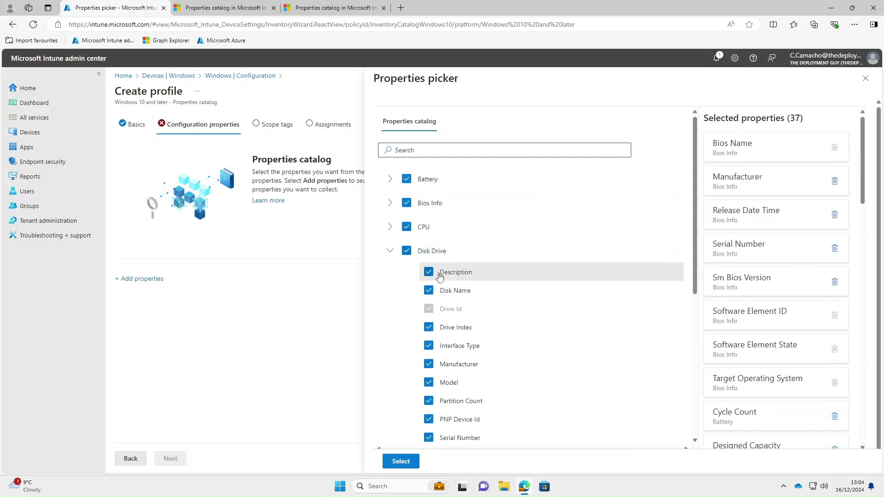
pyautogui.click(429, 272)
pyautogui.click(429, 273)
pyautogui.click(393, 251)
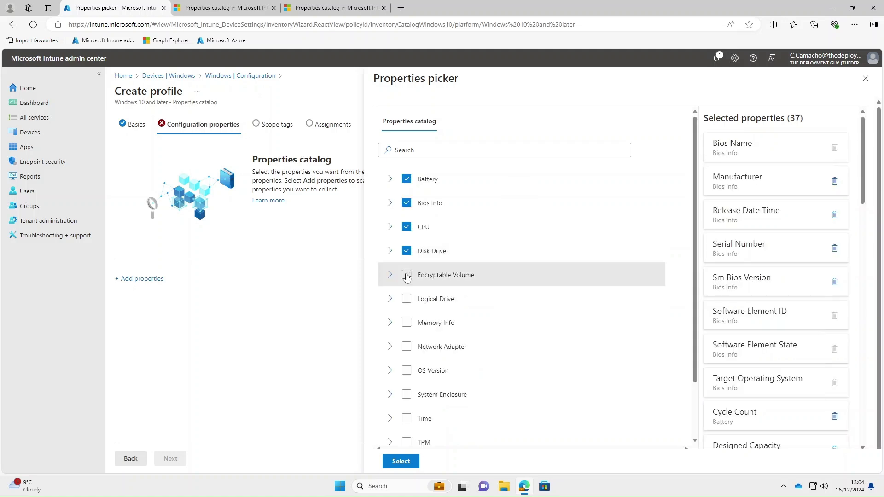
# Review the individual Encryptable Volume properties, selecting Locked and deselecting it again
pyautogui.click(391, 276)
pyautogui.click(429, 333)
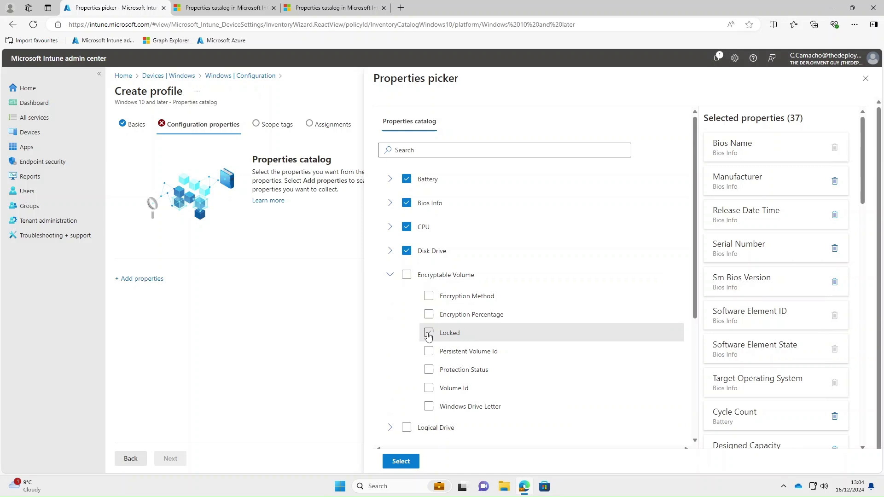
pyautogui.click(428, 333)
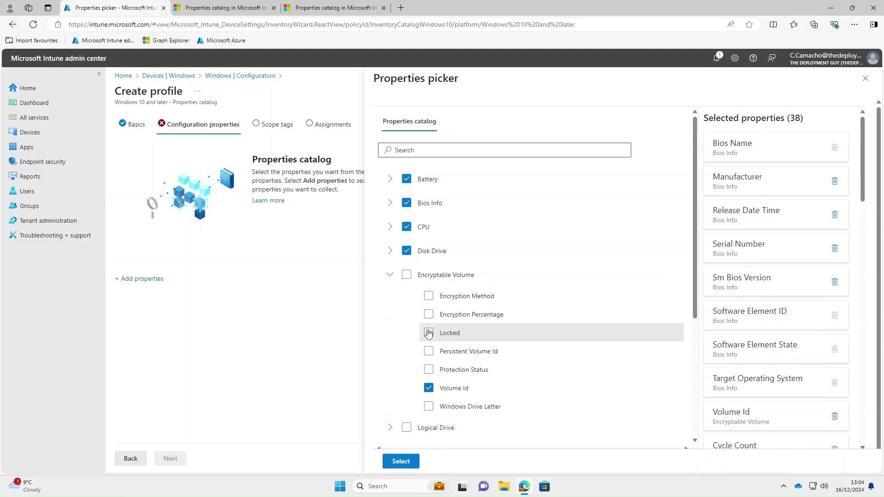
pyautogui.click(390, 275)
# Select the whole Encryptable Volume, Logical Drive, Memory Info, Network Adapter, OS Version, System Enclosure and Time categories
pyautogui.click(407, 276)
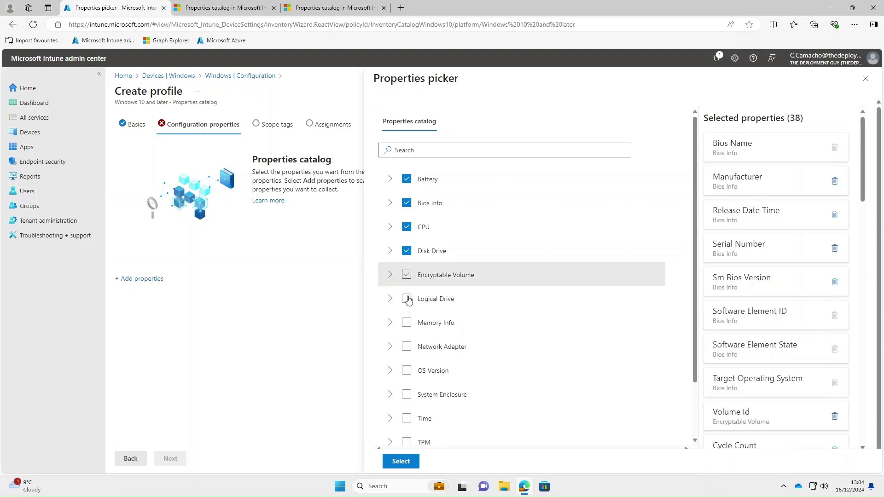
pyautogui.click(406, 300)
pyautogui.click(406, 323)
pyautogui.click(406, 347)
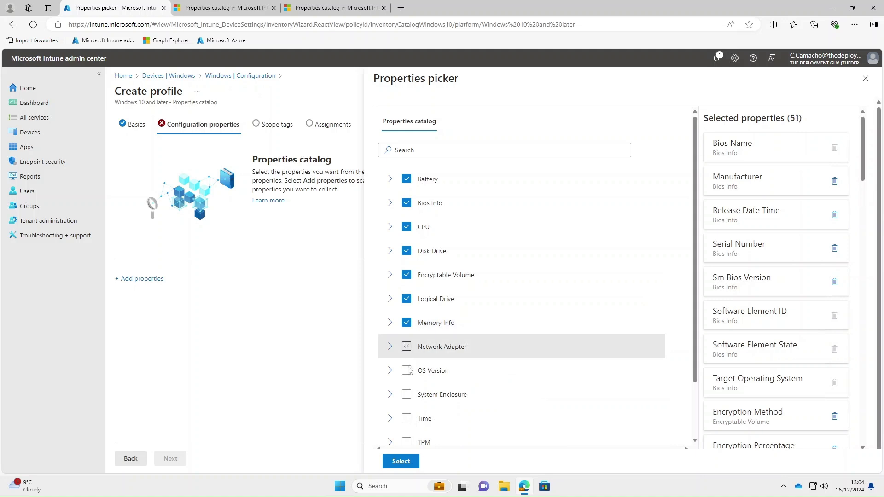
pyautogui.click(406, 371)
pyautogui.click(406, 395)
pyautogui.click(406, 419)
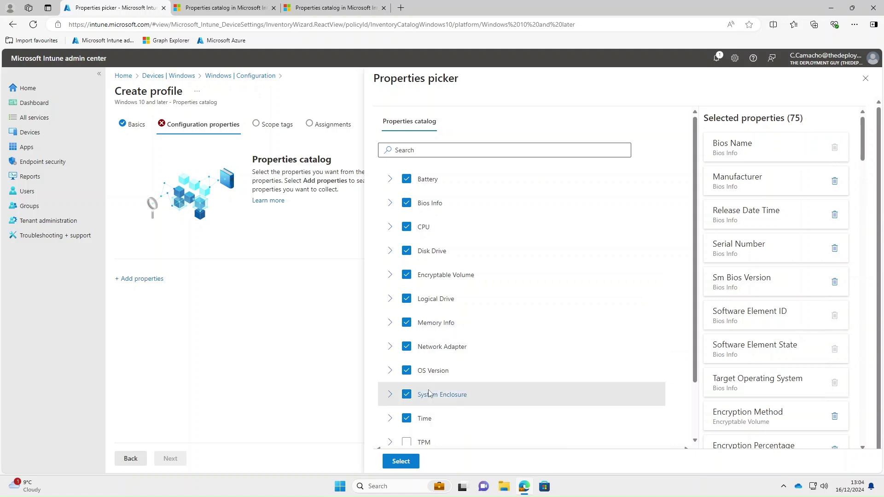
# Select the TPM, Video Controller and Windows QFE categories and add all chosen properties to the profile
pyautogui.scroll(-2, 409, 405)
pyautogui.click(408, 377)
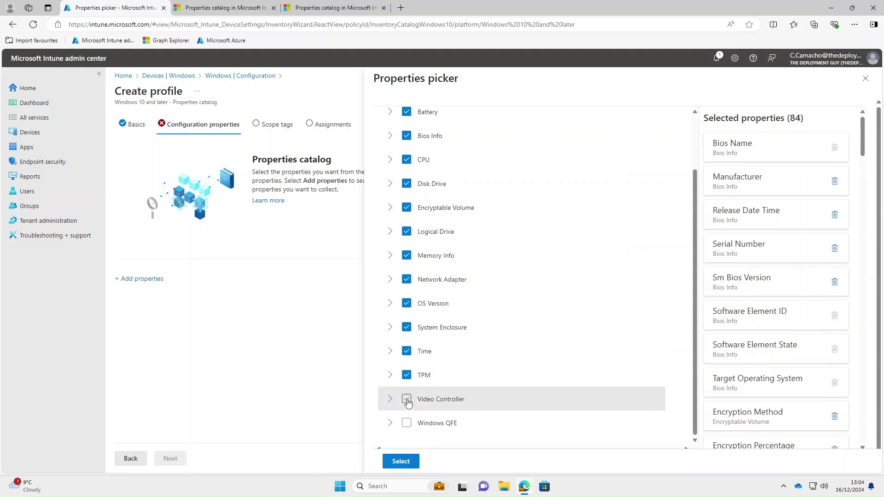
pyautogui.click(406, 399)
pyautogui.click(406, 423)
pyautogui.click(400, 461)
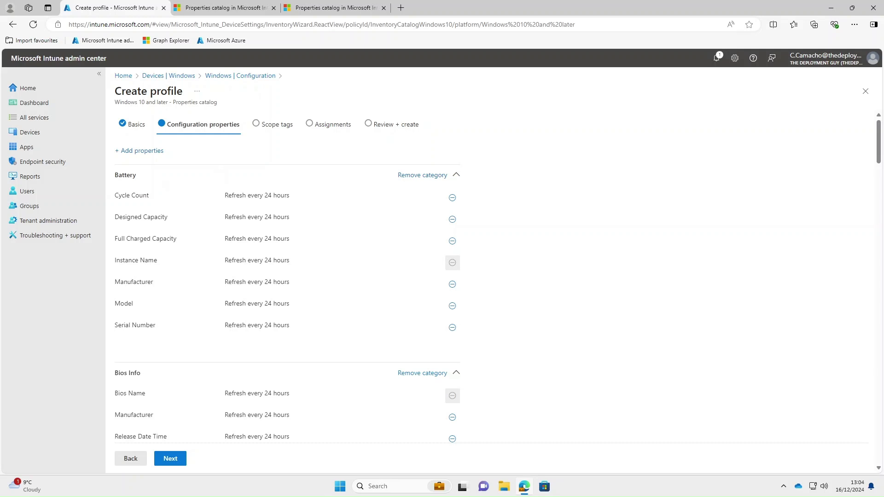
# Look over the added inventory properties and continue with the default scope tag to the profile's assignments
pyautogui.scroll(-6, 135, 303)
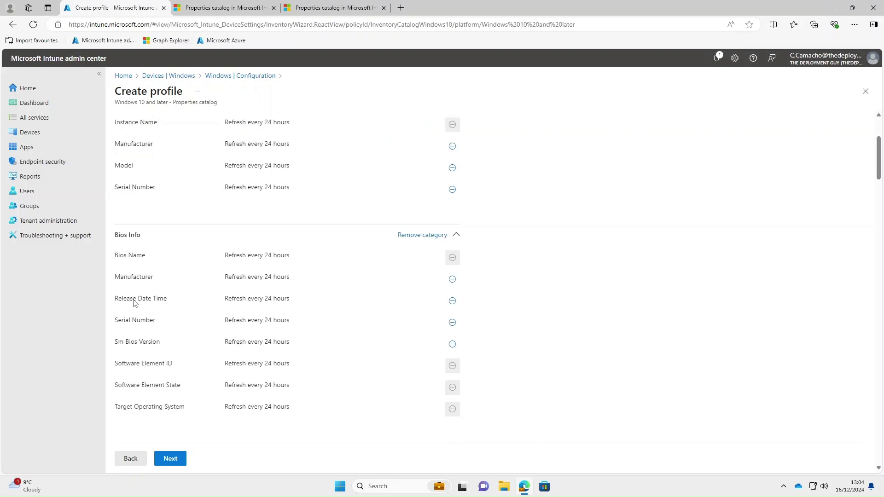
pyautogui.scroll(6, 135, 303)
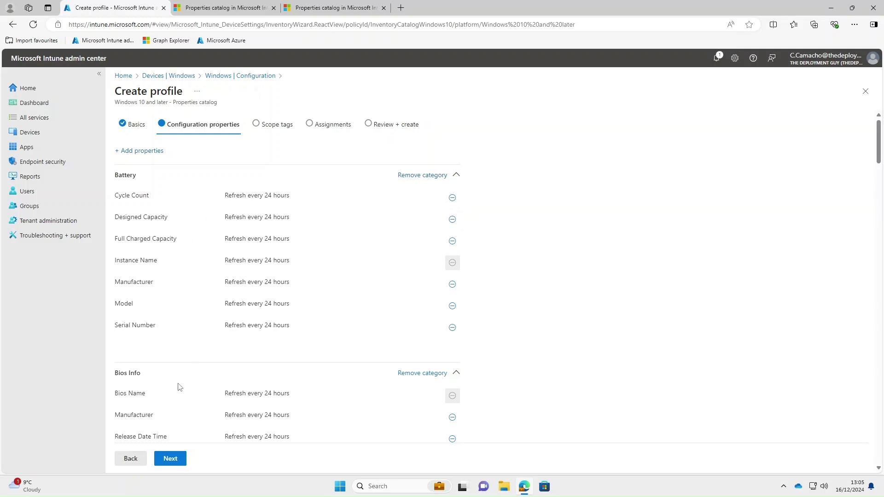
pyautogui.click(171, 459)
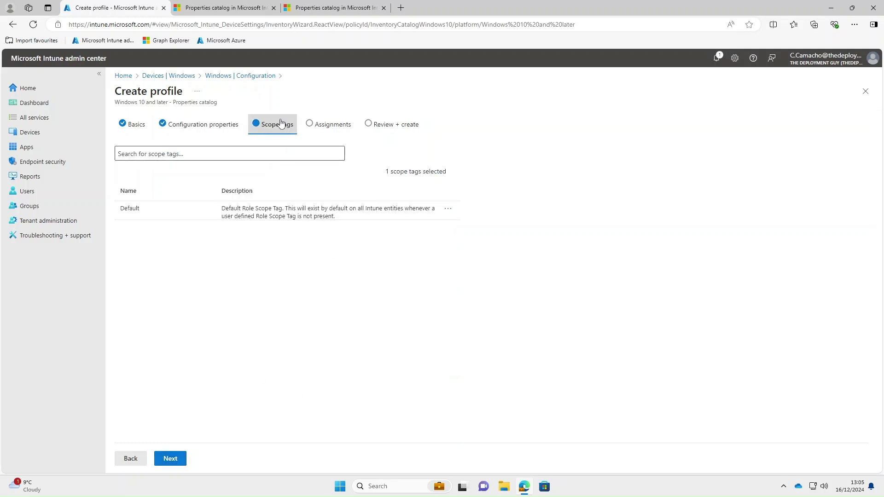
pyautogui.click(175, 459)
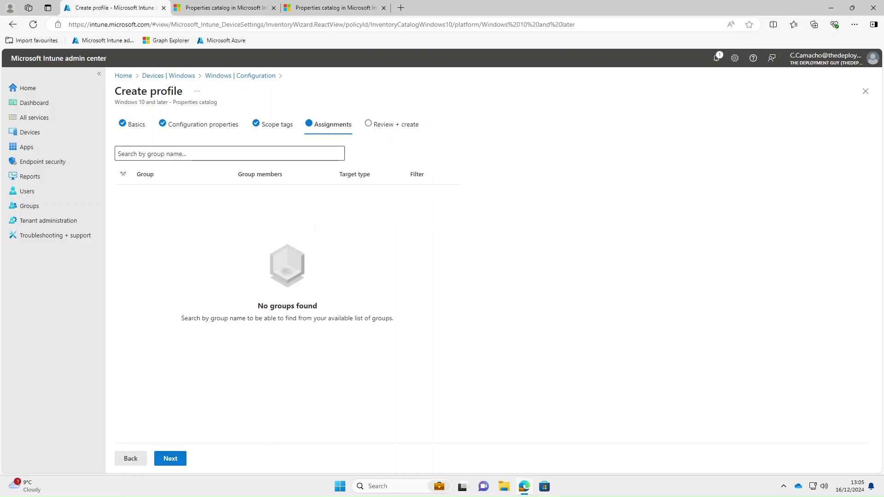
# Assign the profile to the Windows - Student Devices and Windows - Teacher Devices groups as included targets
pyautogui.click(182, 154)
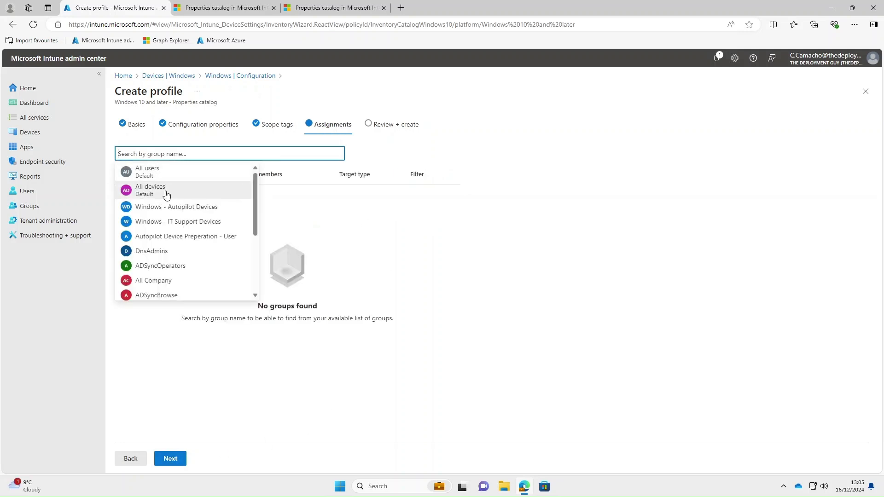
pyautogui.write('windows')
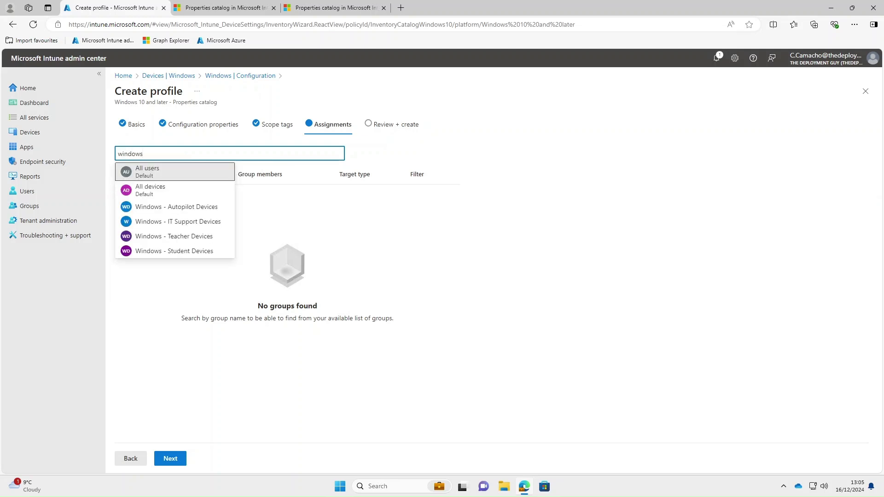
pyautogui.click(174, 250)
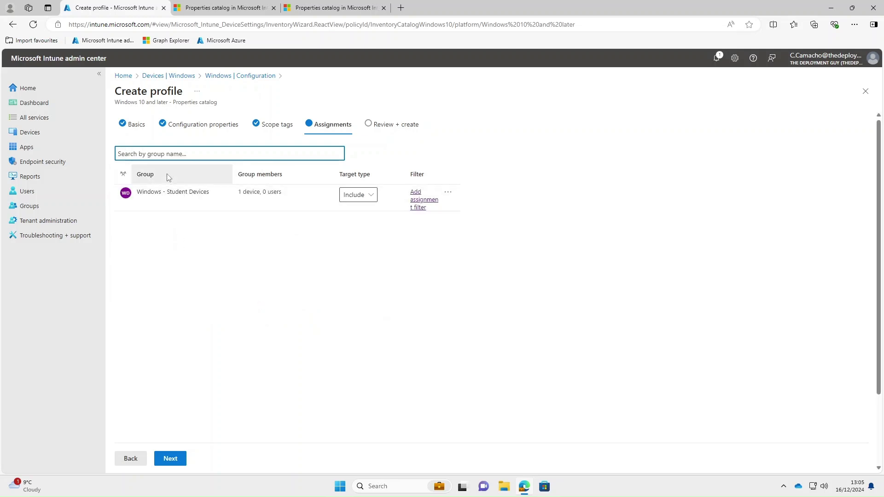
pyautogui.write('windows')
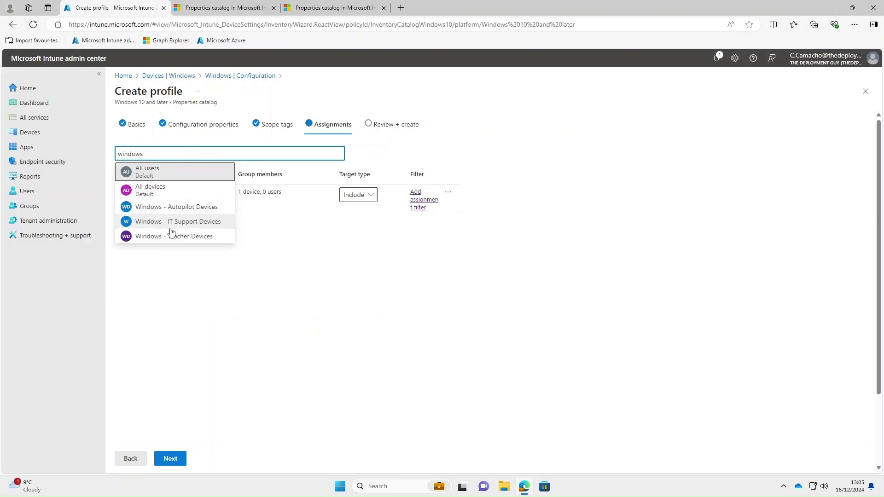
pyautogui.click(181, 236)
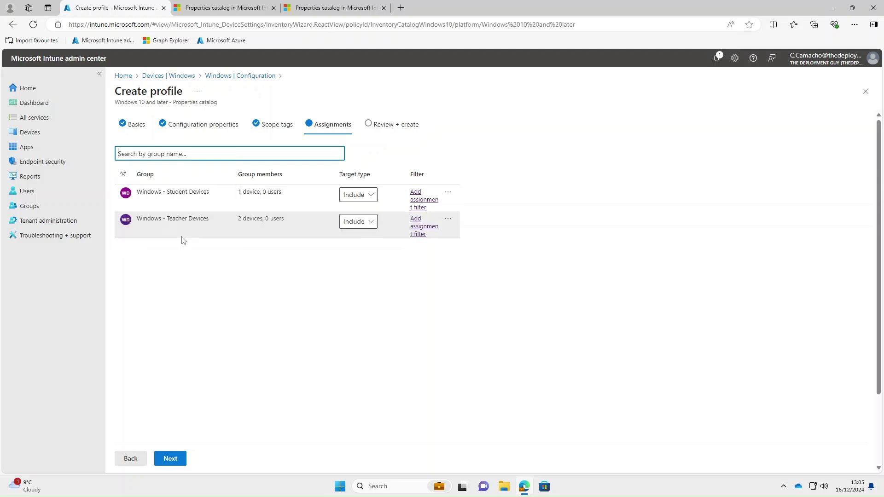
# Proceed to the profile review, create the Windows - Device Inventory profile and refresh the configuration policy list
pyautogui.click(170, 458)
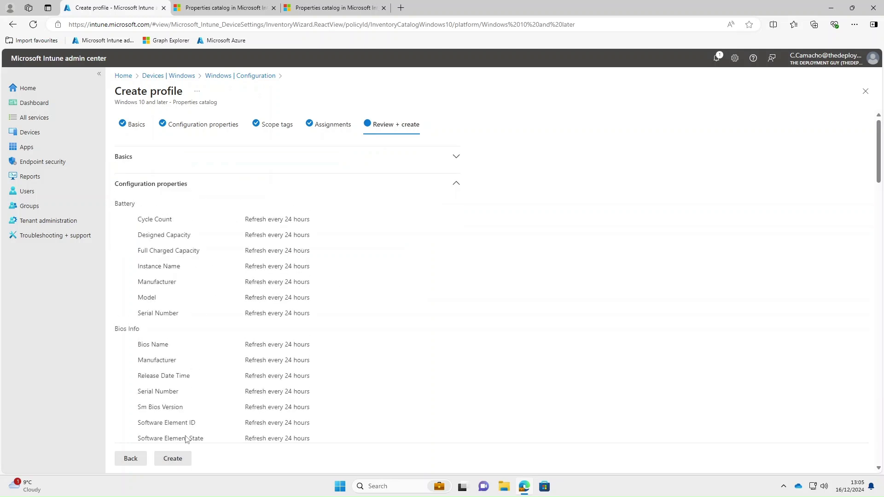
pyautogui.click(178, 461)
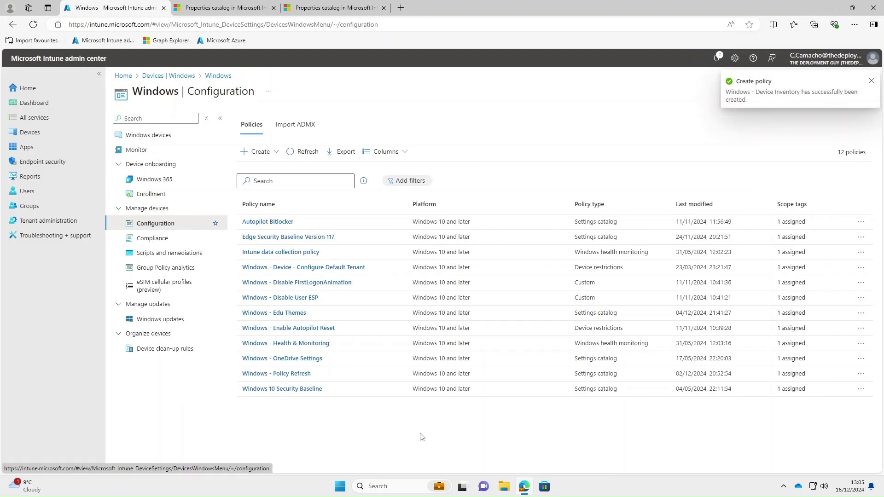
pyautogui.click(306, 153)
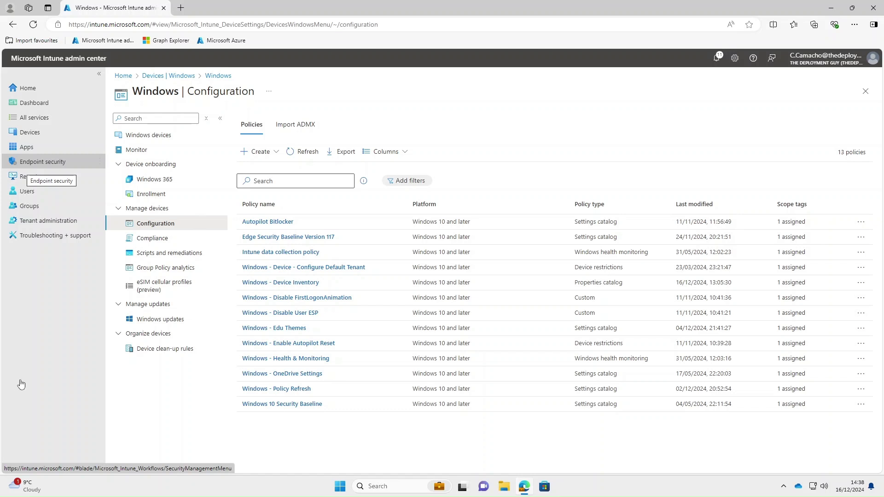
# Open Resource explorer for the Windows device DESKTOP-AQE3R7A
pyautogui.click(36, 137)
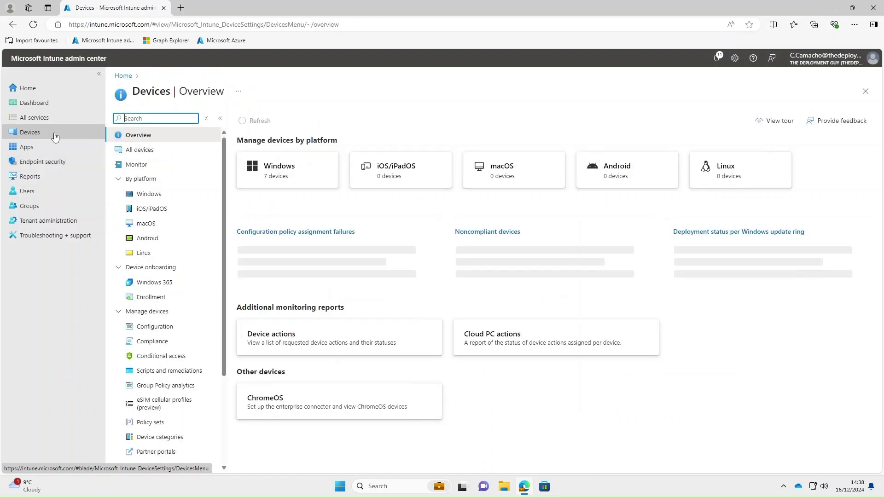
pyautogui.click(147, 196)
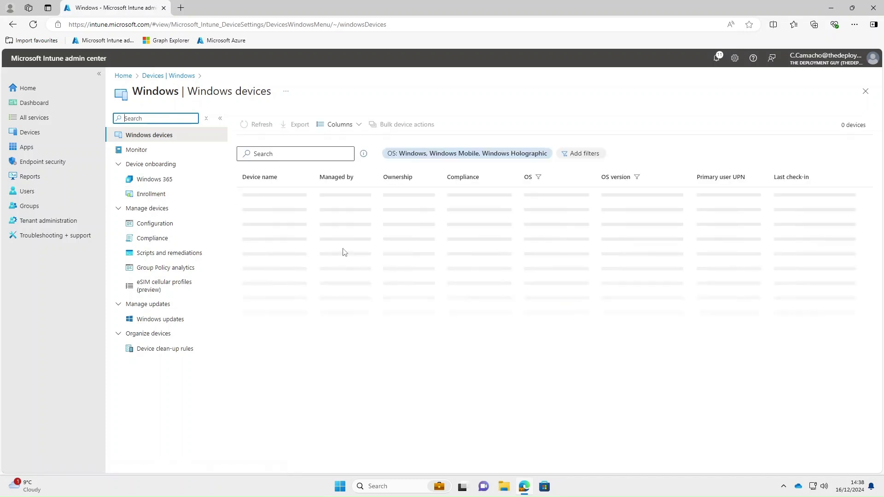
pyautogui.click(278, 197)
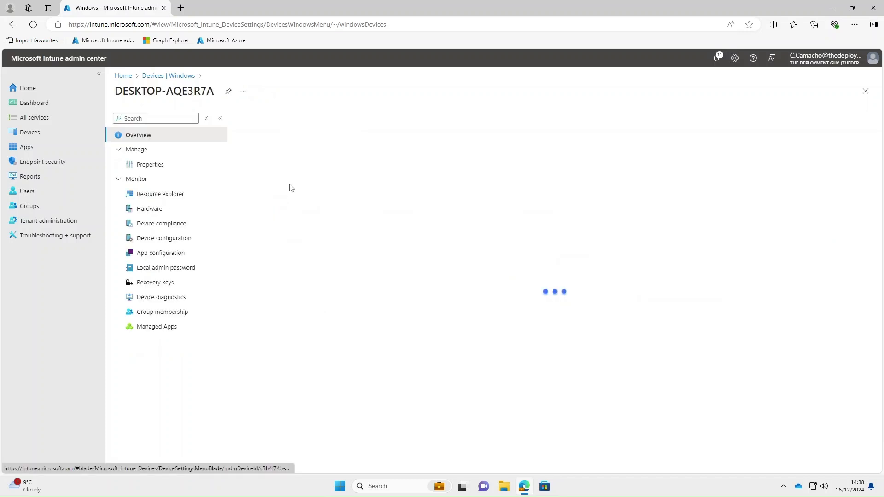
pyautogui.click(164, 196)
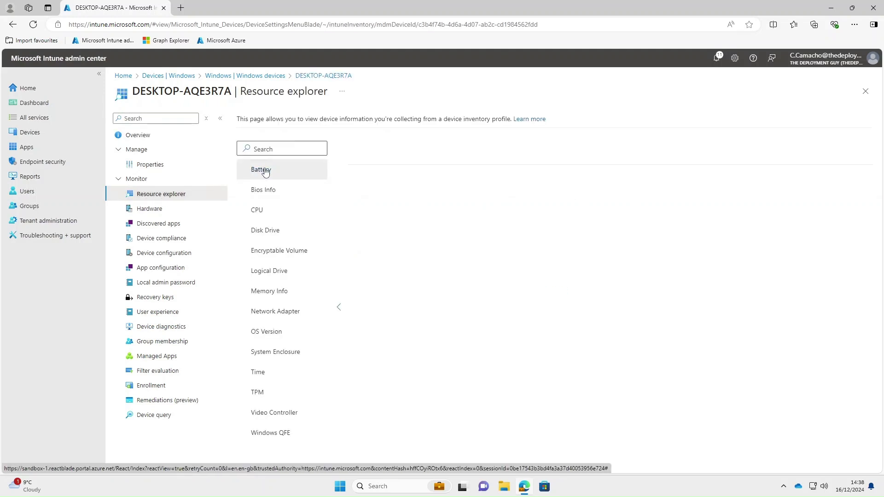
# Check the Battery, Bios Info, CPU, Disk Drive and Encryptable Volume categories for collected inventory data
pyautogui.click(264, 170)
pyautogui.click(261, 190)
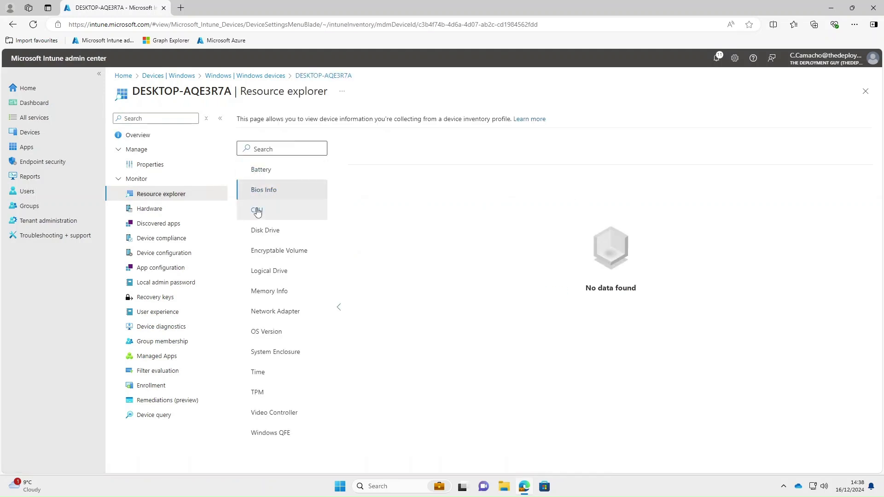
pyautogui.click(258, 212)
pyautogui.click(268, 230)
pyautogui.click(279, 251)
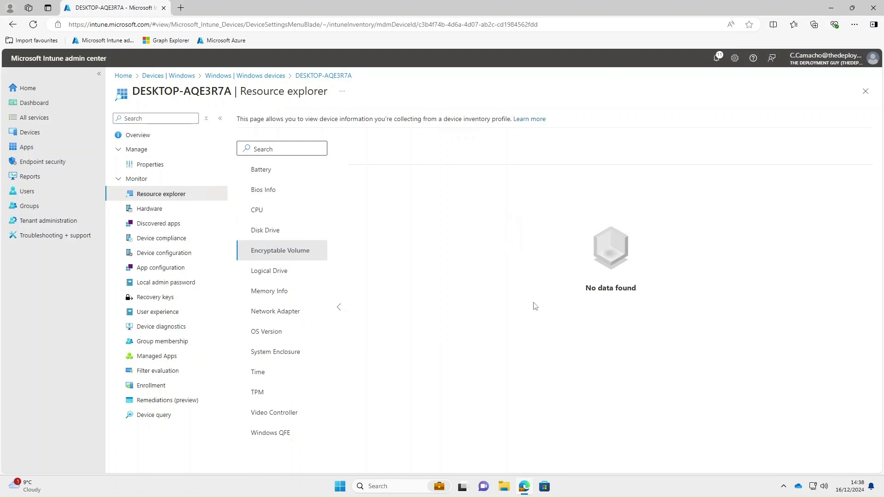
# Launch Task Manager on the local device and allow it to run with administrator rights
pyautogui.rightClick(287, 489)
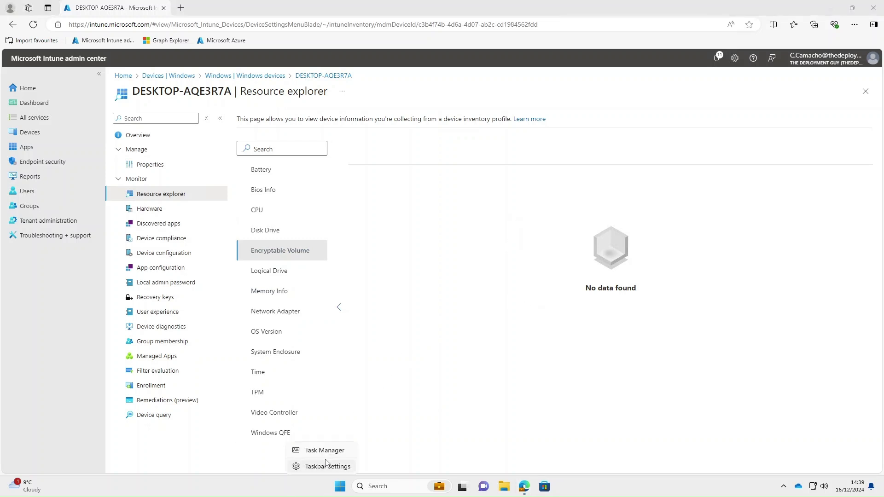
pyautogui.click(325, 450)
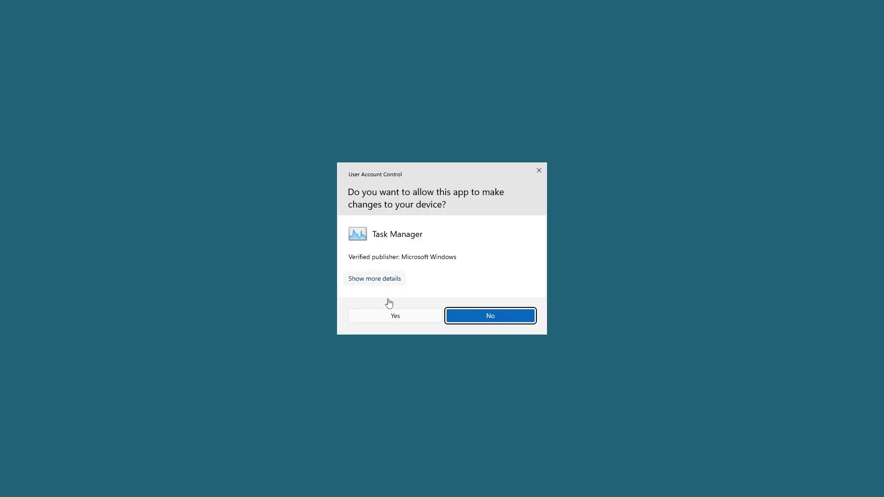
pyautogui.click(396, 317)
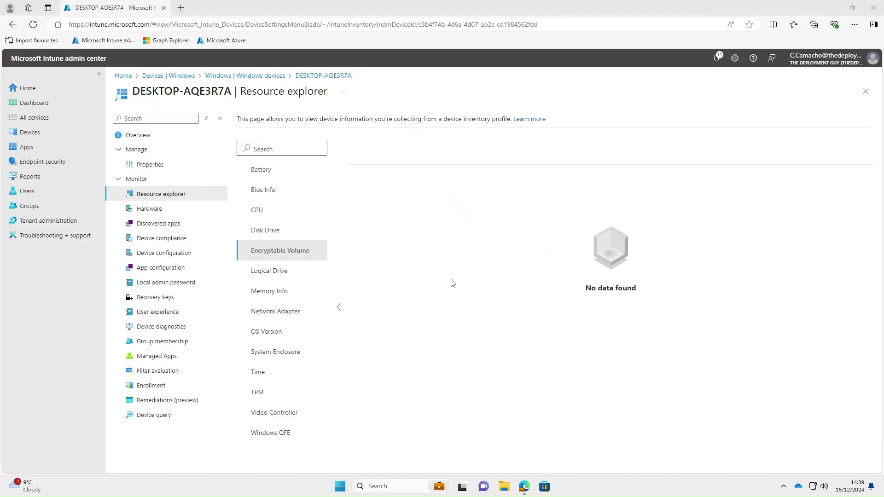
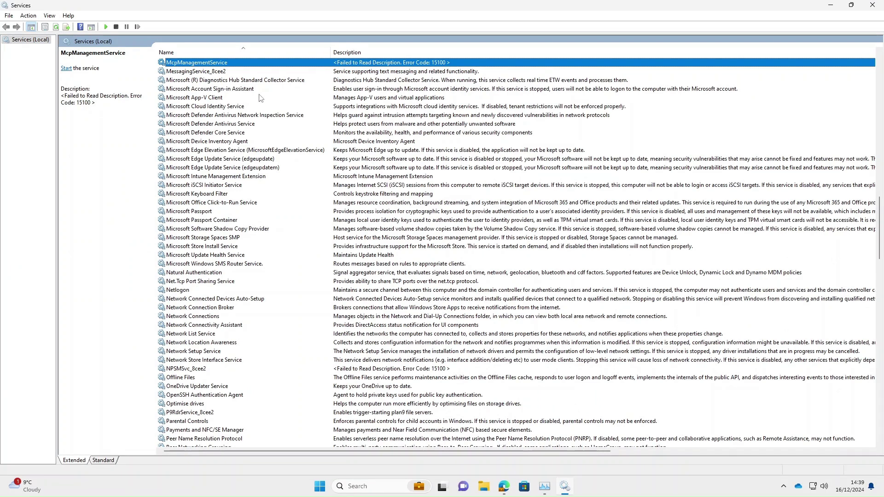
# Inspect the properties of the Microsoft Device Inventory Agent service, then close the dialog and Task Manager
pyautogui.click(193, 142)
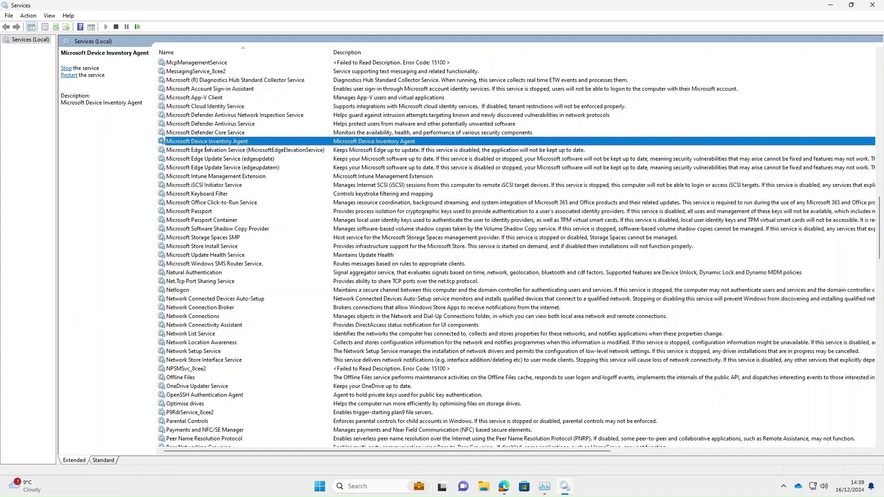
pyautogui.rightClick(207, 147)
pyautogui.click(243, 233)
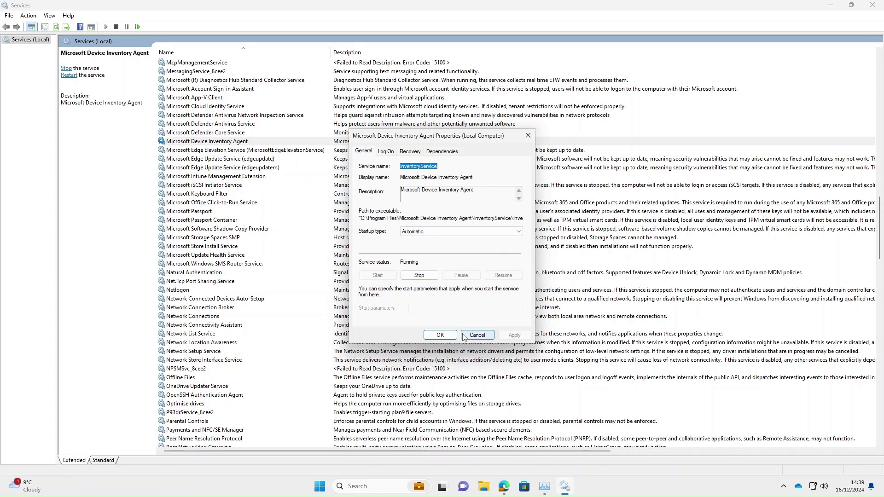
pyautogui.click(440, 335)
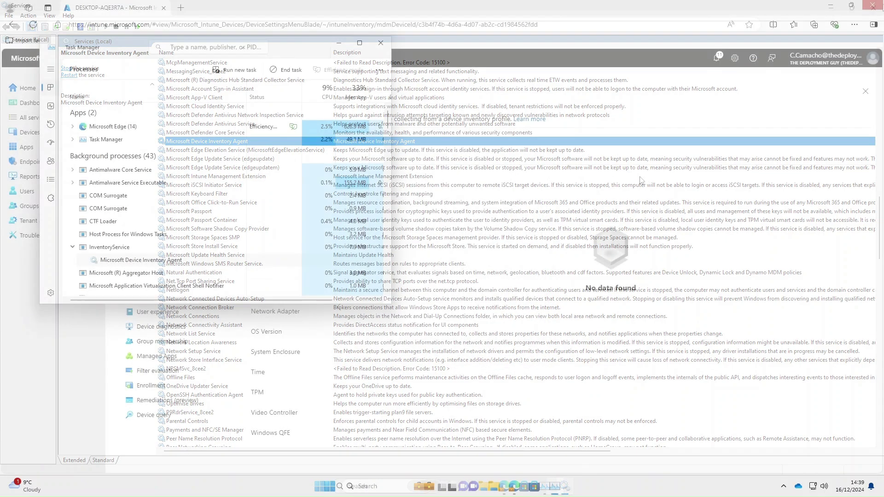
pyautogui.click(380, 42)
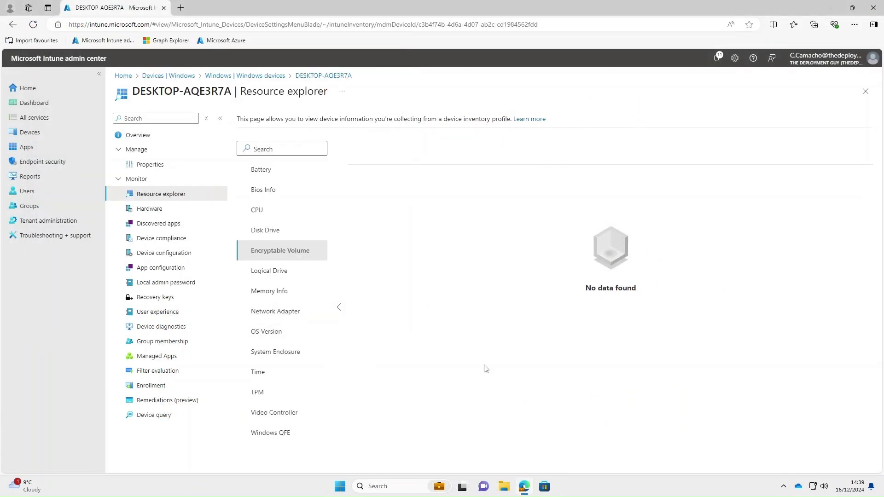
# In File Explorer, browse to Program Files on Local Disk (C:) and open the Microsoft Device Inventory Agent folder
pyautogui.click(503, 491)
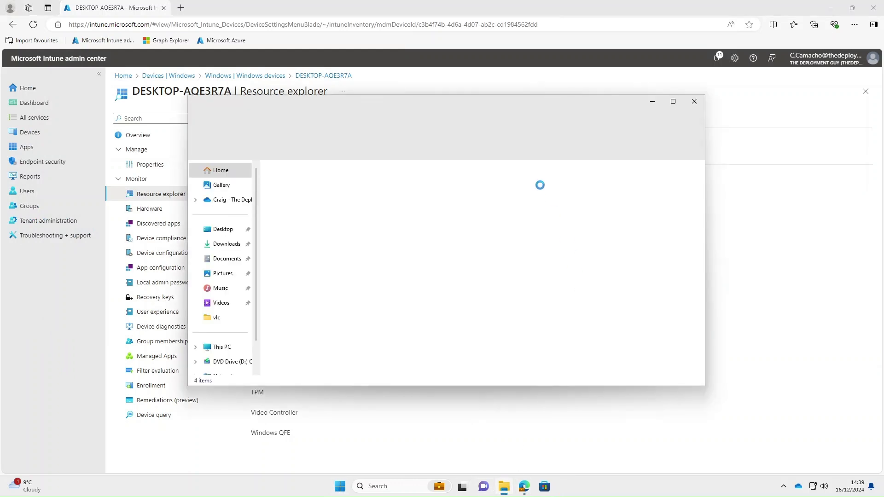
pyautogui.click(227, 351)
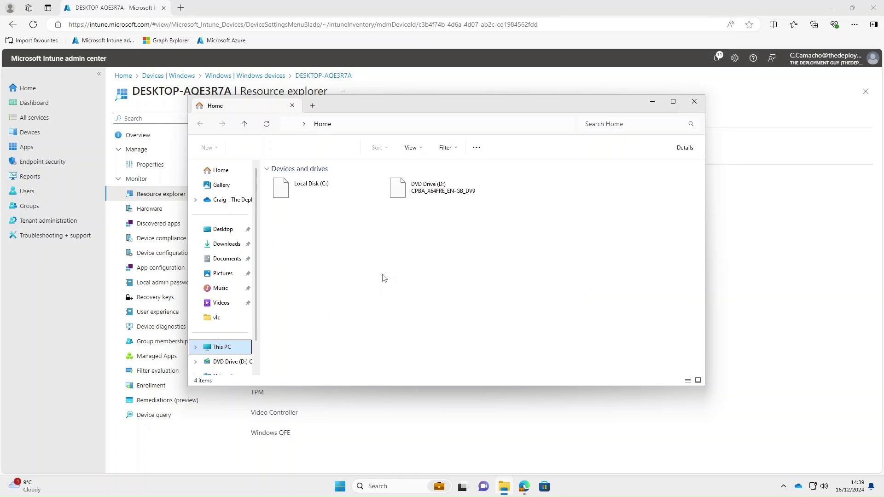
pyautogui.doubleClick(324, 192)
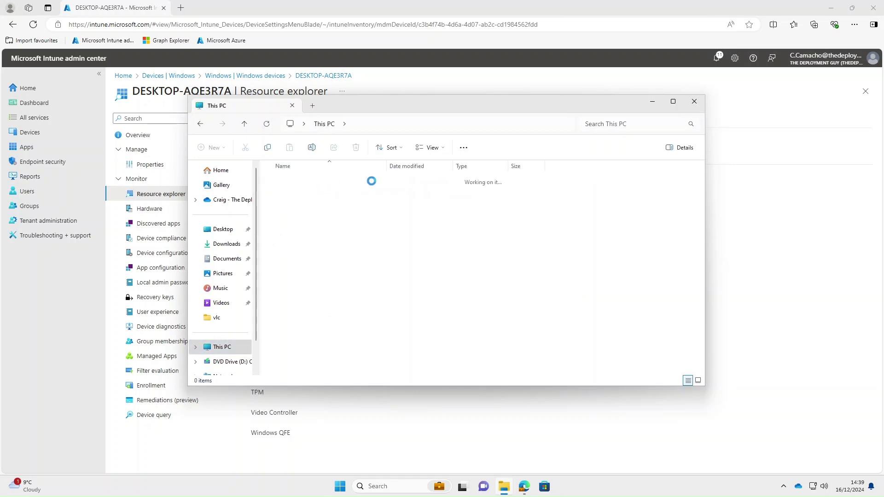
pyautogui.doubleClick(299, 194)
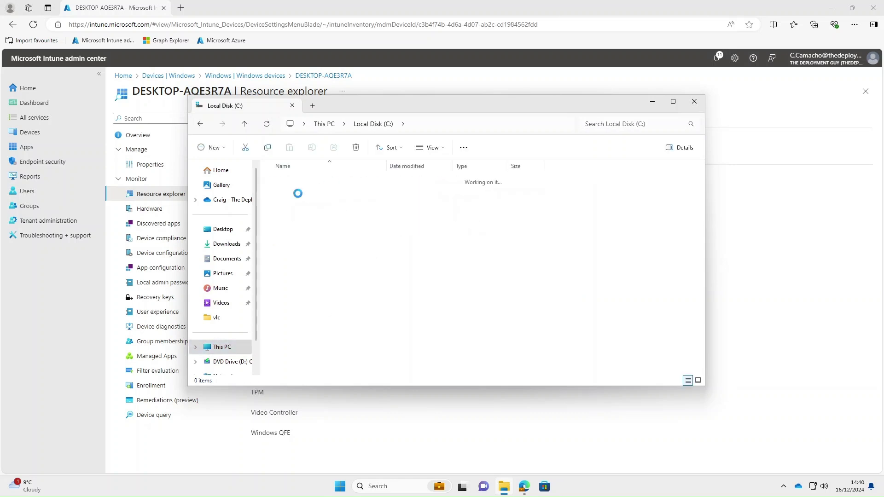
pyautogui.click(297, 210)
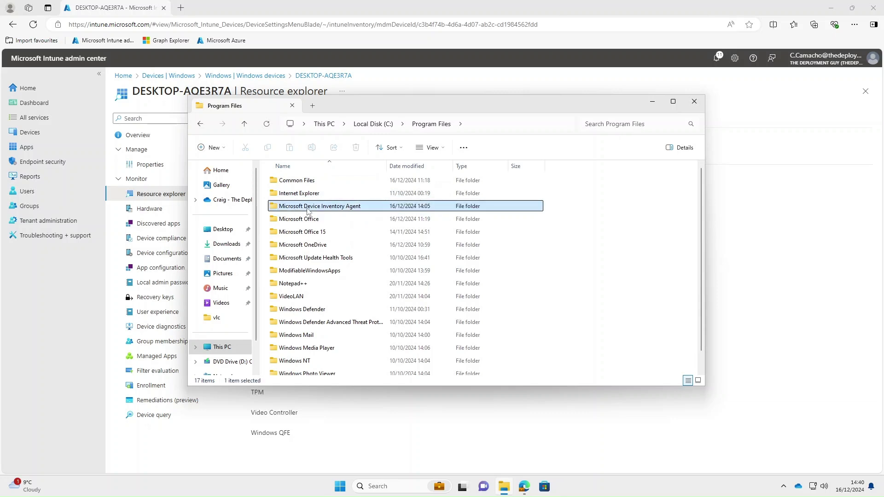
pyautogui.doubleClick(344, 209)
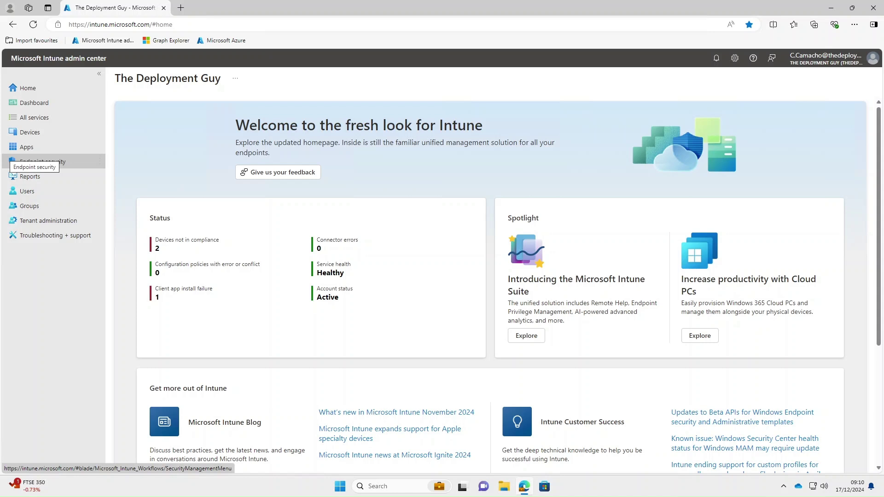
# Open Resource explorer for the Windows device DESKTOP-AQE3R7A in the Intune admin center
pyautogui.click(30, 137)
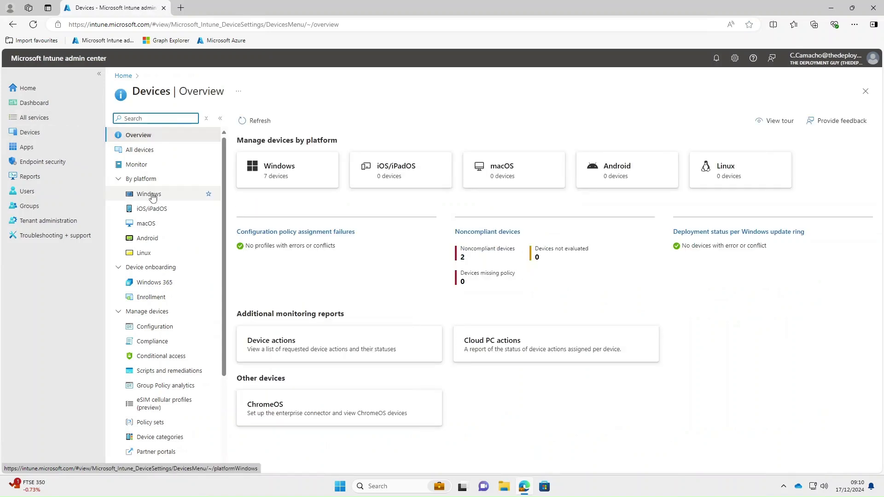
pyautogui.click(153, 196)
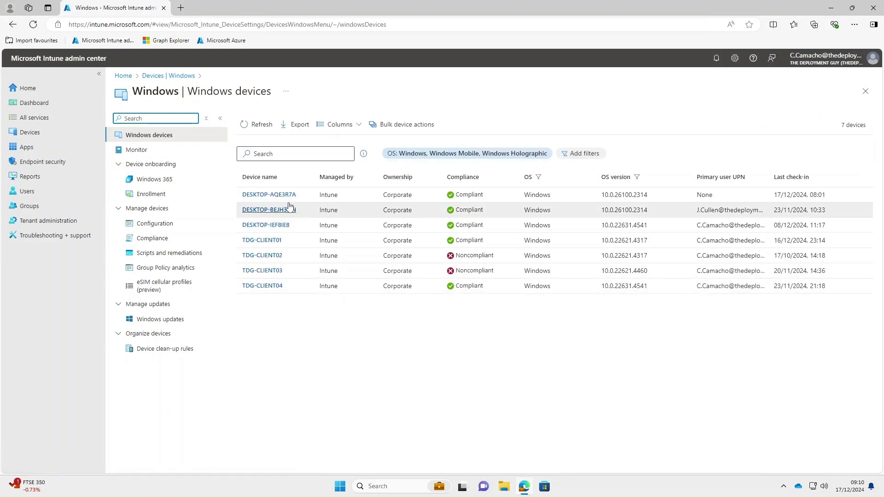
pyautogui.click(279, 195)
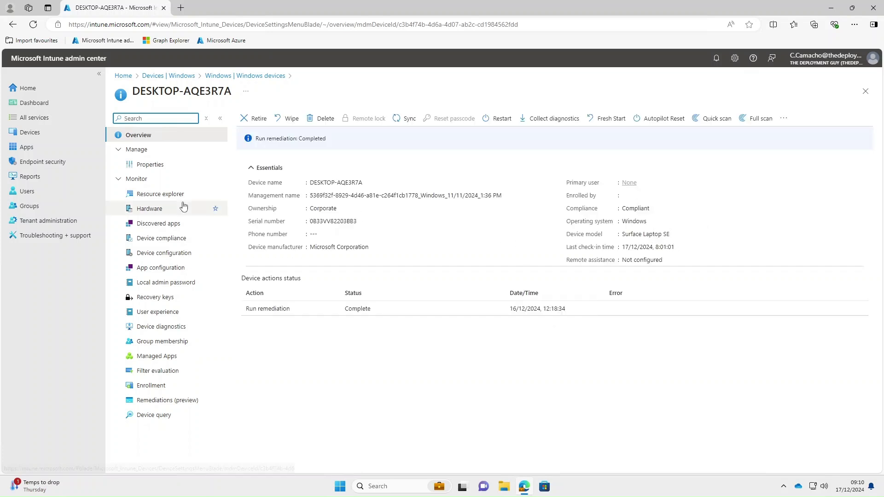
pyautogui.click(164, 195)
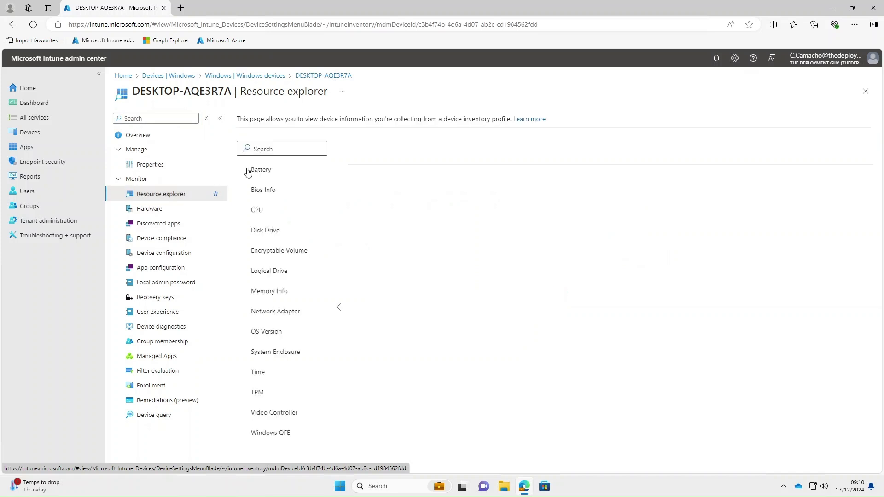
# Review the Battery, Bios Info, CPU and Disk Drive inventory of DESKTOP-AQE3R7A, including the disk's size in bytes
pyautogui.click(260, 171)
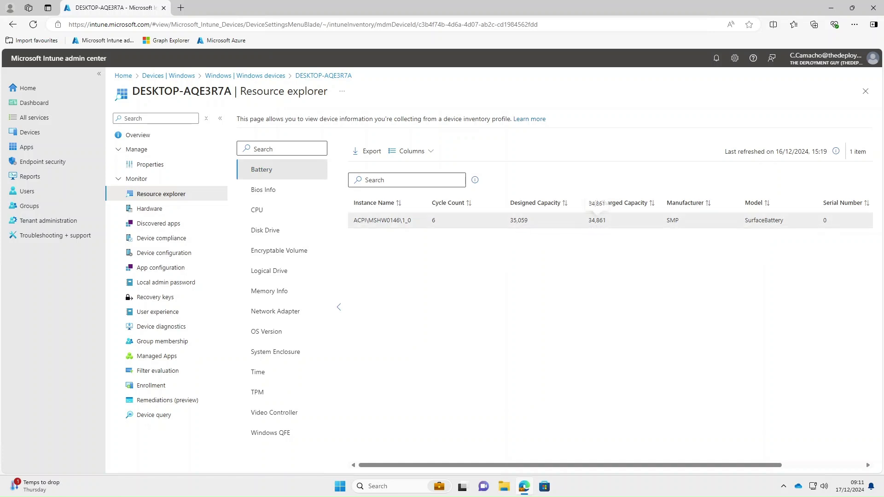
pyautogui.click(266, 195)
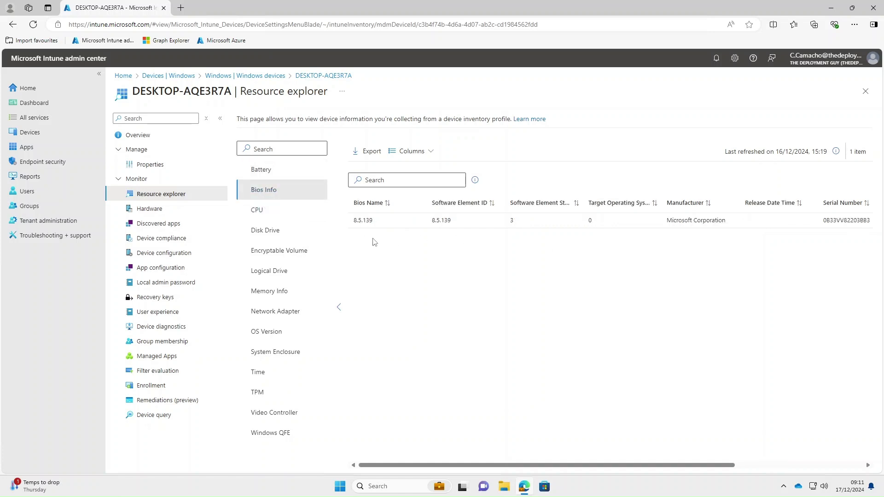
pyautogui.moveTo(583, 465)
pyautogui.mouseDown()
pyautogui.moveTo(722, 458)
pyautogui.moveTo(582, 460)
pyautogui.mouseUp()
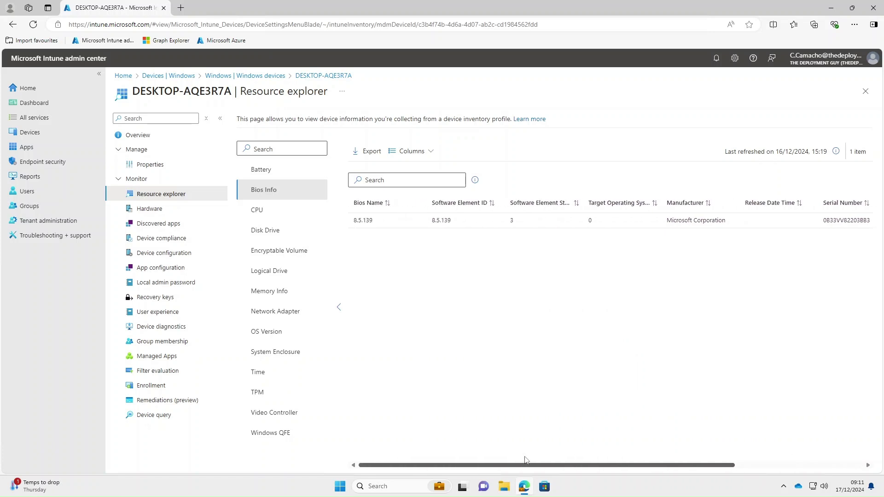
pyautogui.click(274, 214)
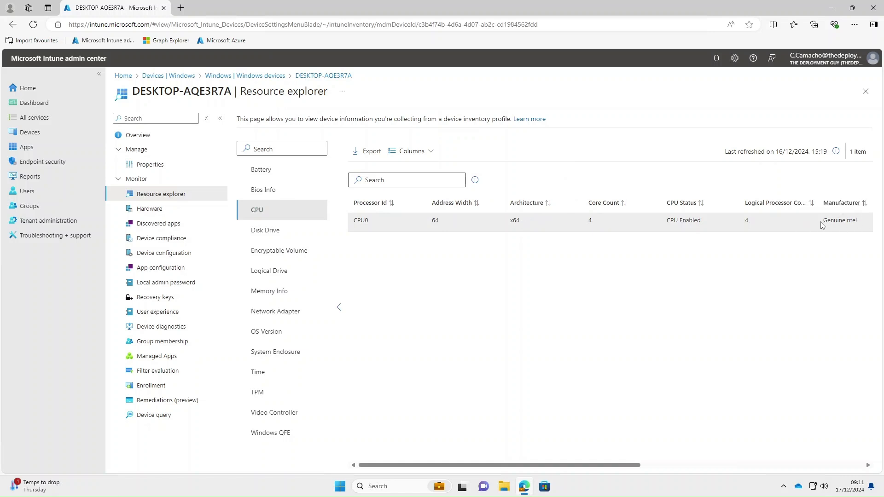
pyautogui.click(274, 236)
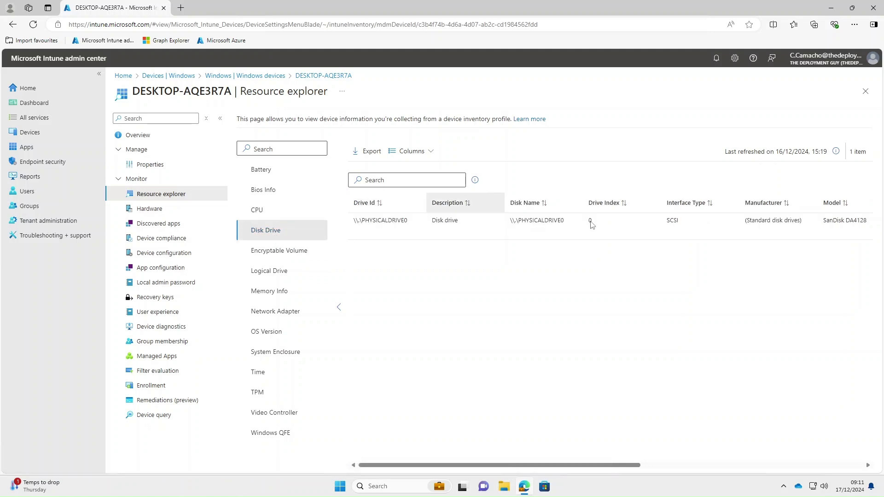
pyautogui.moveTo(592, 465); pyautogui.dragTo(801, 454)
pyautogui.moveTo(768, 220); pyautogui.dragTo(732, 220)
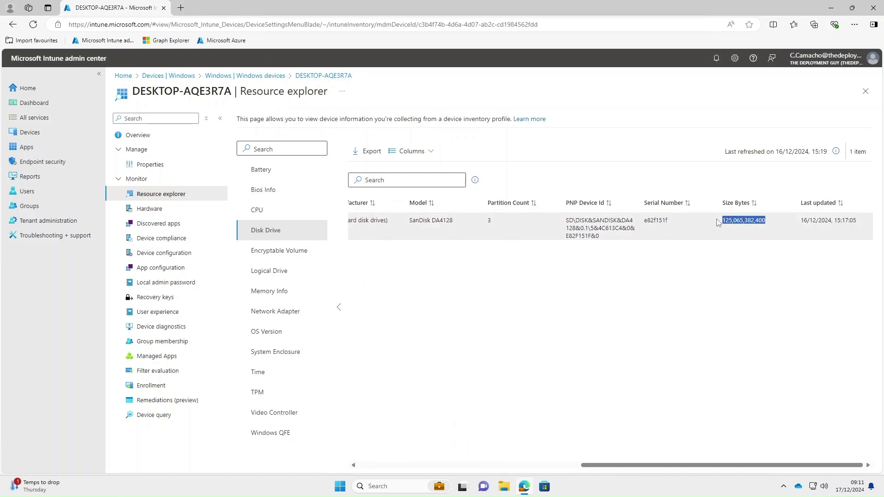
# Review the Encryptable Volume, Logical Drive, Memory Info, Network Adapter and OS Version inventory, including the OS name
pyautogui.click(272, 250)
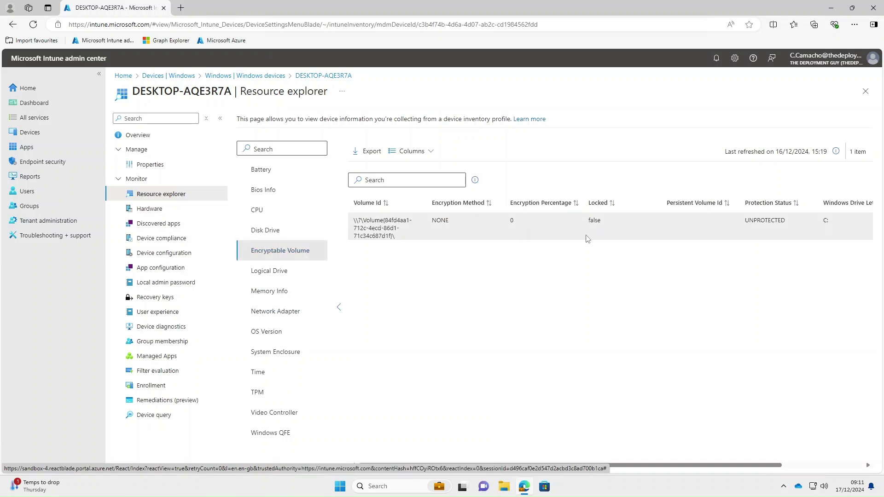
pyautogui.click(265, 276)
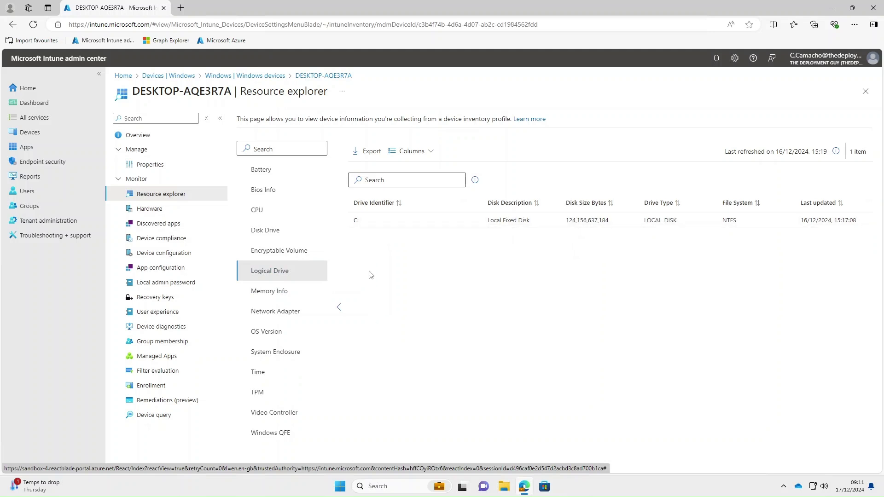
pyautogui.click(258, 293)
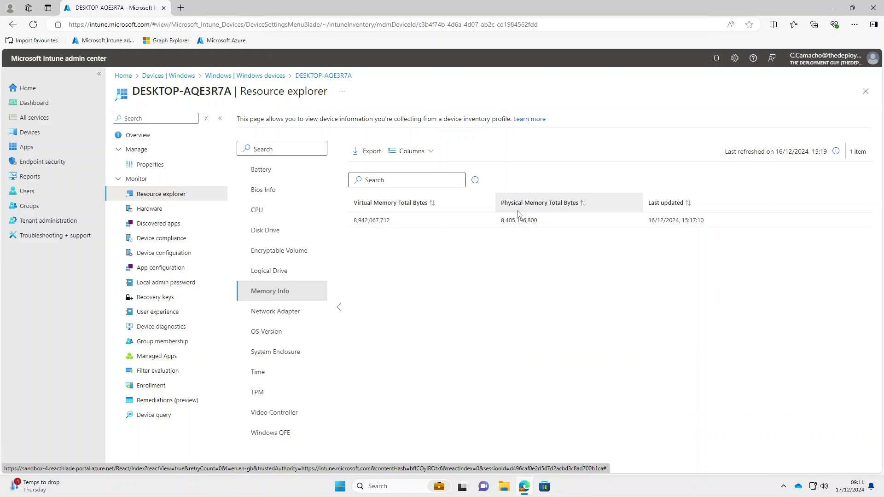
pyautogui.click(279, 314)
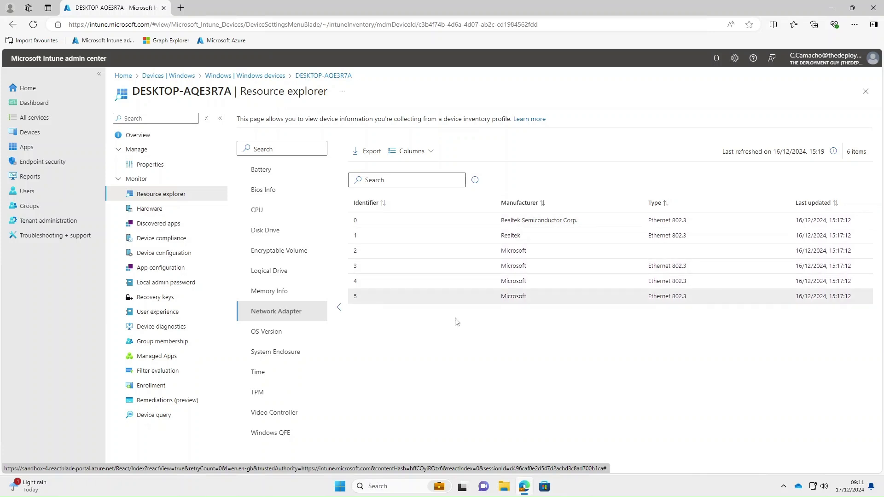
pyautogui.click(257, 336)
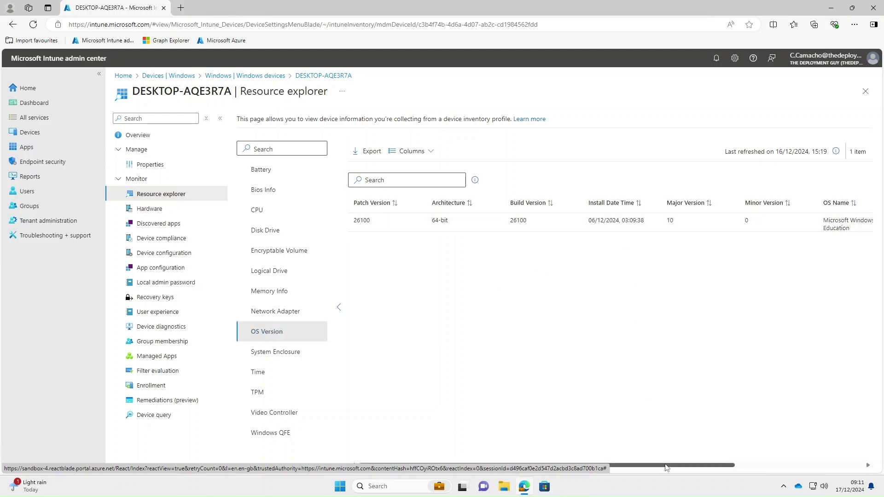
pyautogui.moveTo(663, 465); pyautogui.dragTo(791, 465)
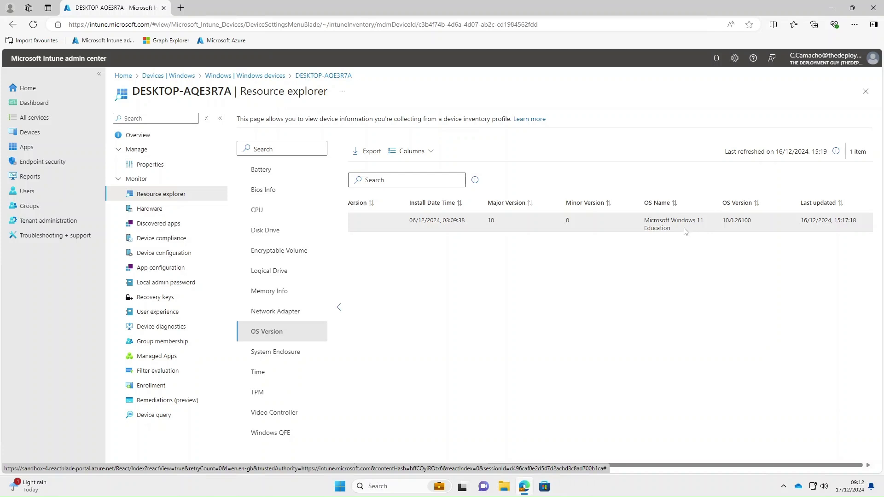
# Review the System Enclosure, Time, TPM, Video Controller and Windows QFE inventory of DESKTOP-AQE3R7A
pyautogui.click(275, 353)
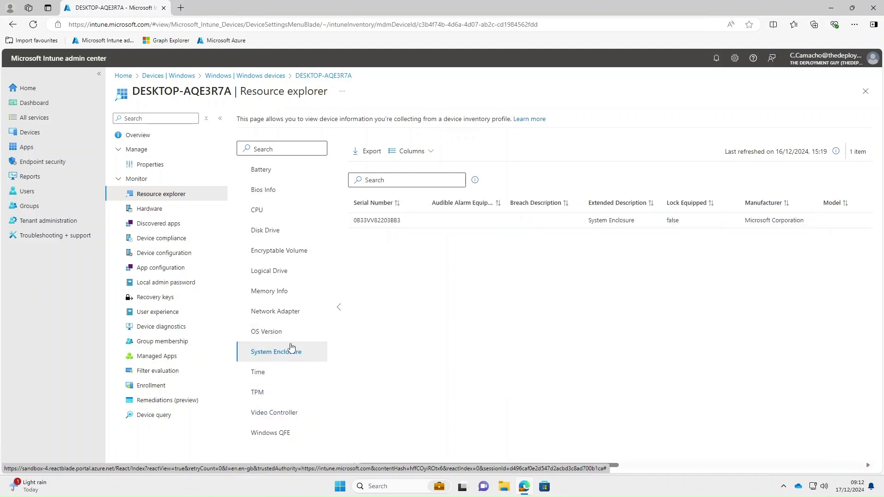
pyautogui.click(258, 372)
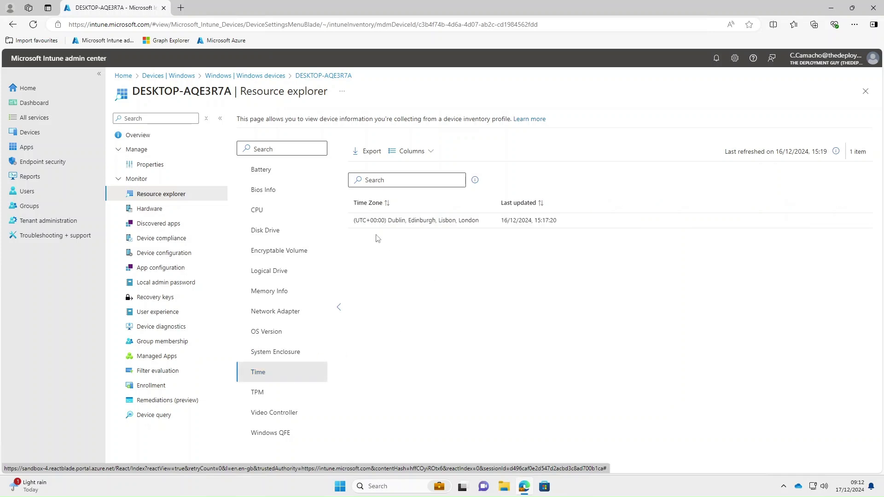
pyautogui.click(258, 392)
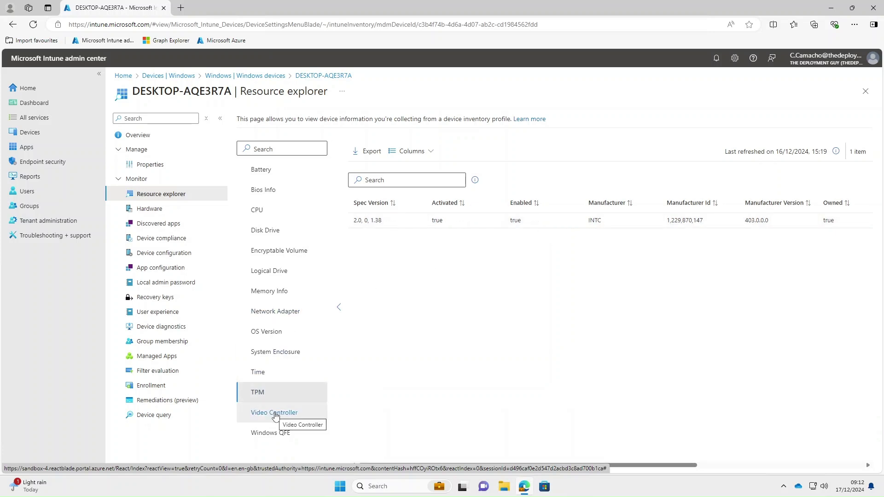
pyautogui.click(296, 406)
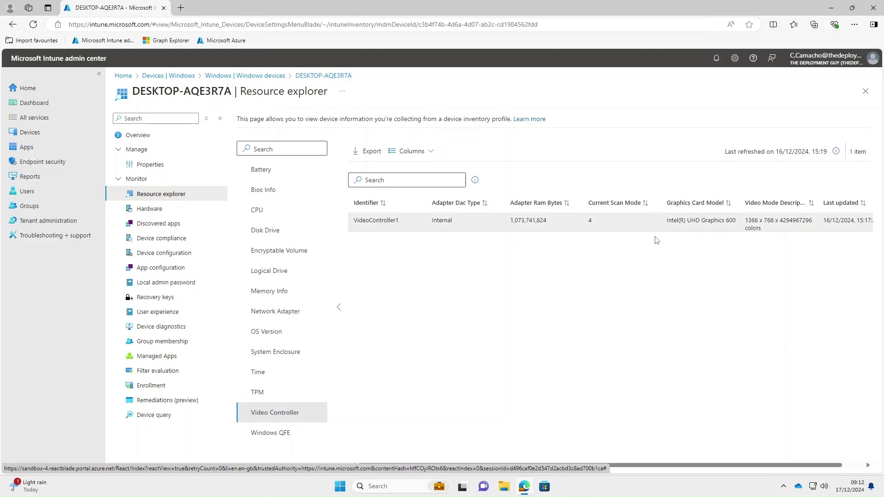
pyautogui.click(266, 435)
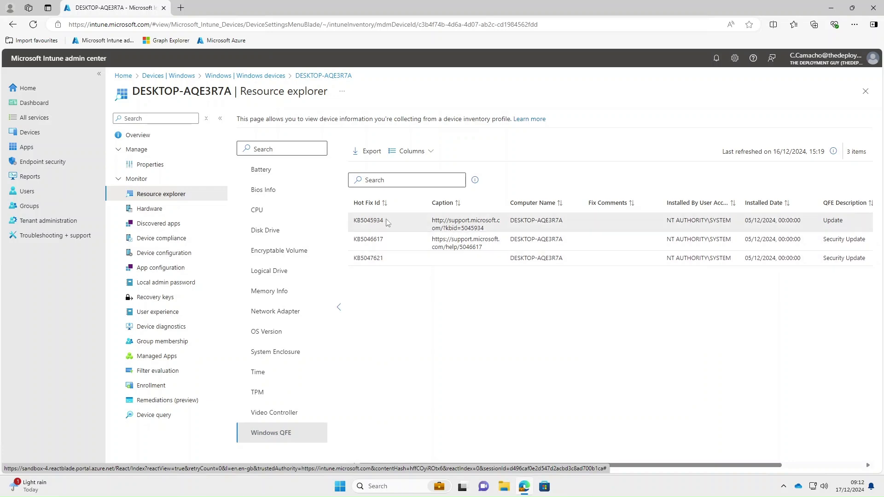
# Return to the Windows devices list and open Resource explorer for TDG-CLIENT01
pyautogui.click(275, 76)
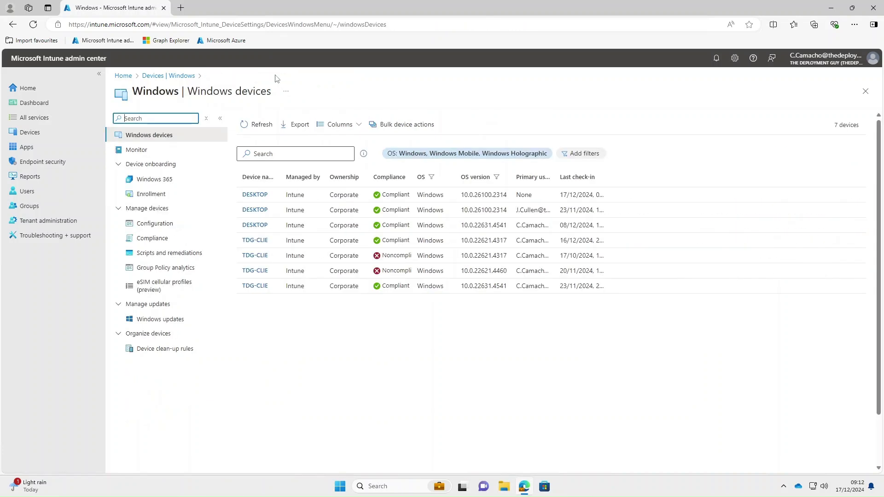
pyautogui.click(264, 241)
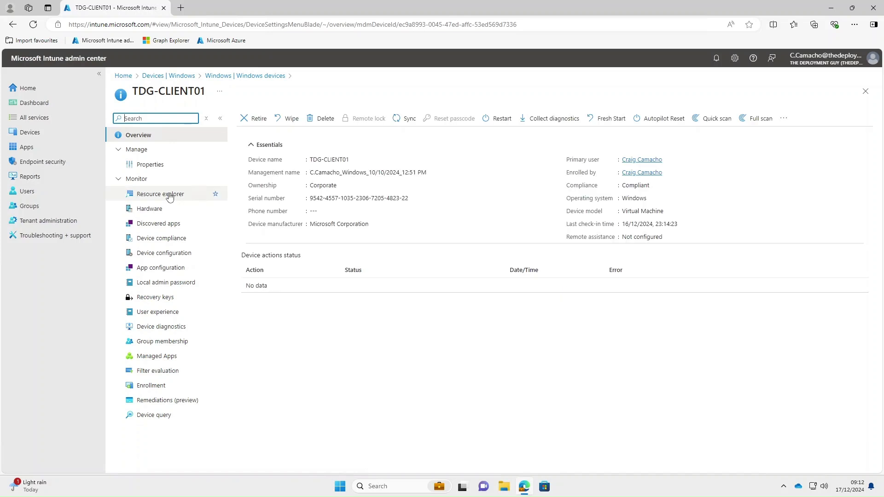
pyautogui.click(178, 195)
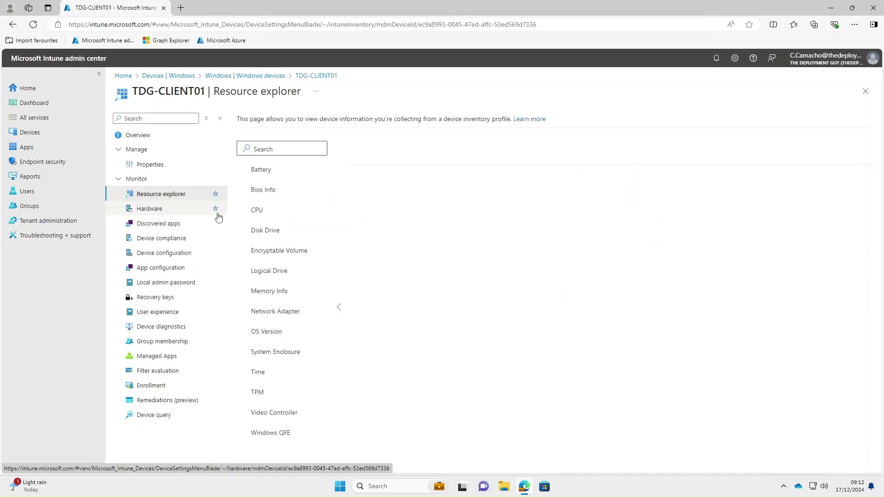
# Check the Battery, Bios Info, CPU, Disk Drive, Encryptable Volume and Windows QFE categories for TDG-CLIENT01's collected data
pyautogui.click(269, 172)
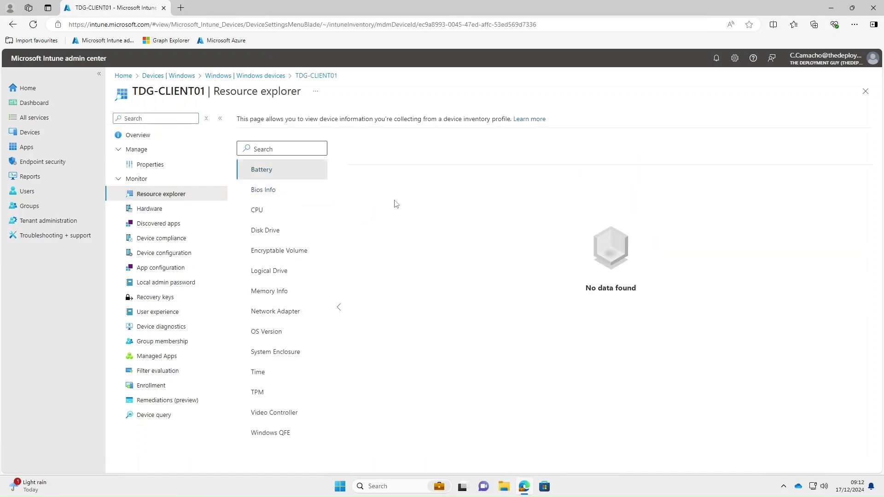
pyautogui.click(265, 191)
pyautogui.click(257, 213)
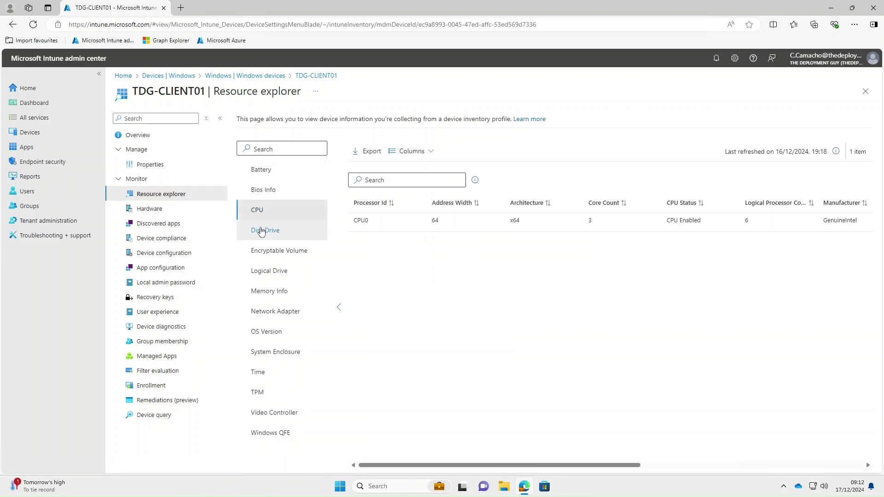
pyautogui.click(263, 232)
pyautogui.click(269, 251)
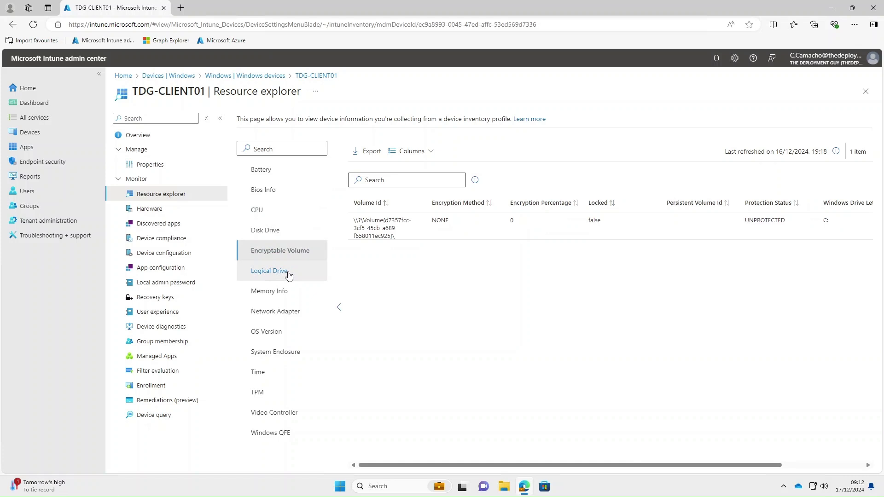
pyautogui.click(276, 432)
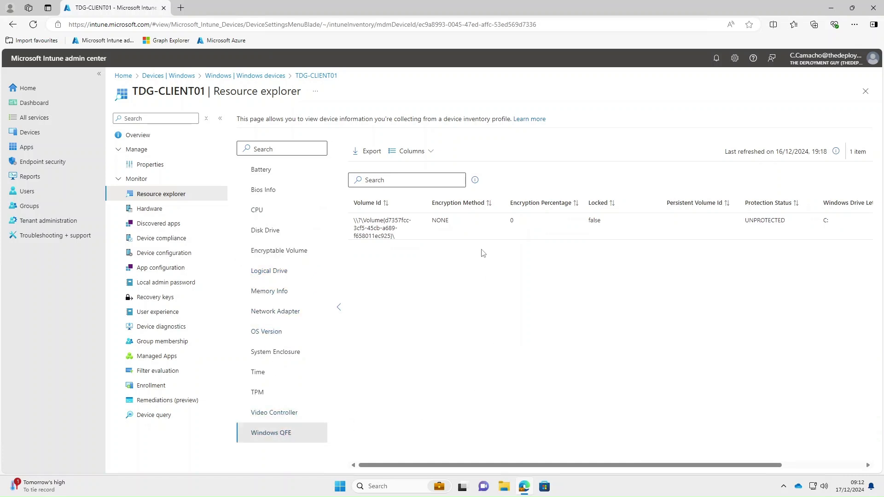